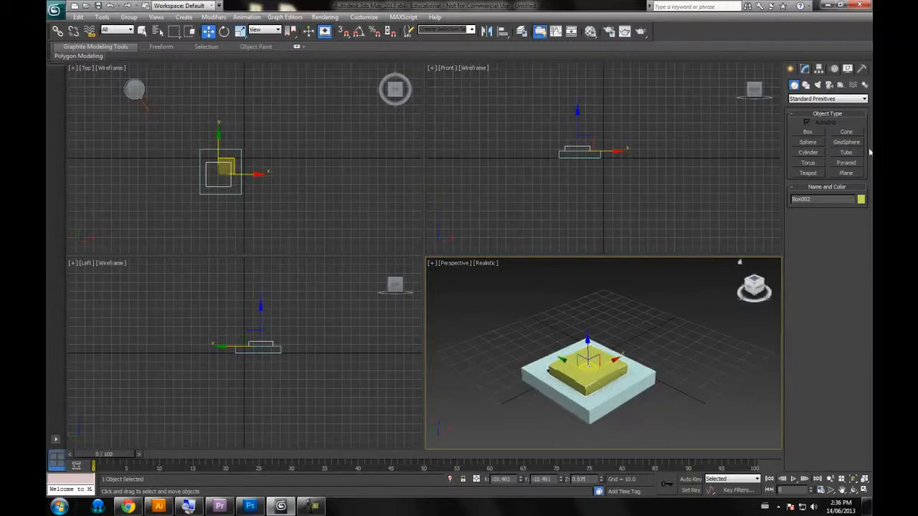
Step: Create a sphere with a radius of about 5.24 on the middle of the yellow box's top face
click(808, 143)
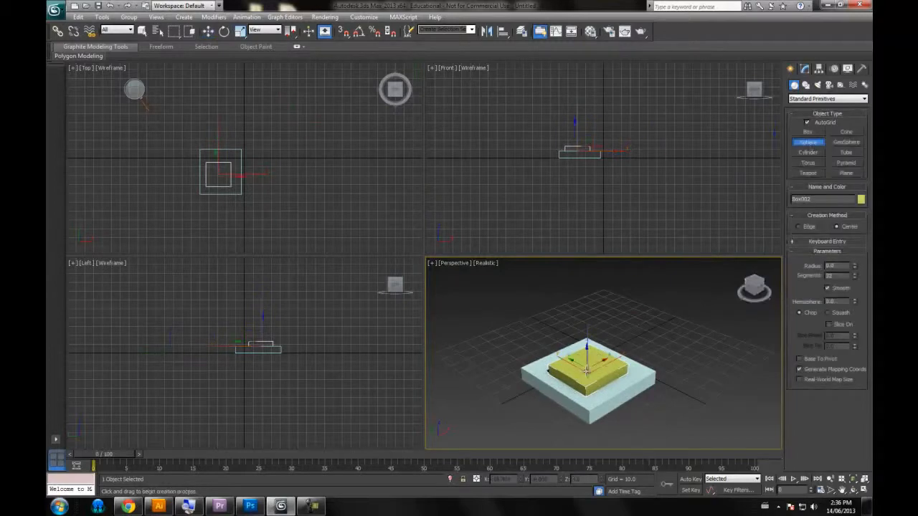
drag(589, 367, 592, 371)
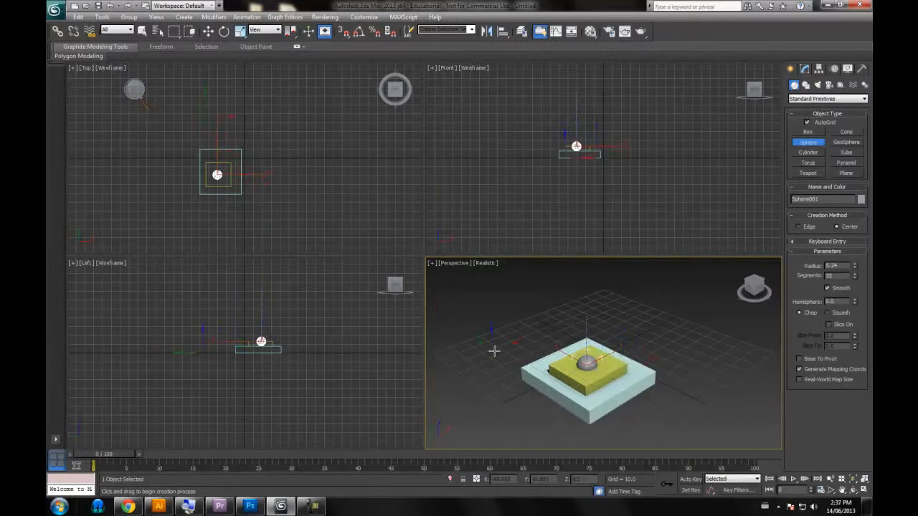
Step: Create a long, thin box about 54 high with AutoGrid, rising from the grey sphere's surface as an arm
drag(753, 285, 721, 291)
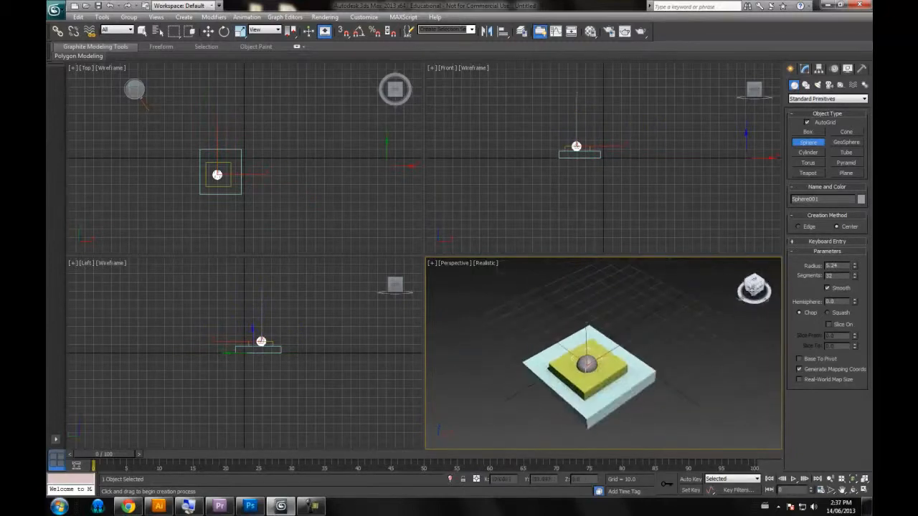
click(816, 132)
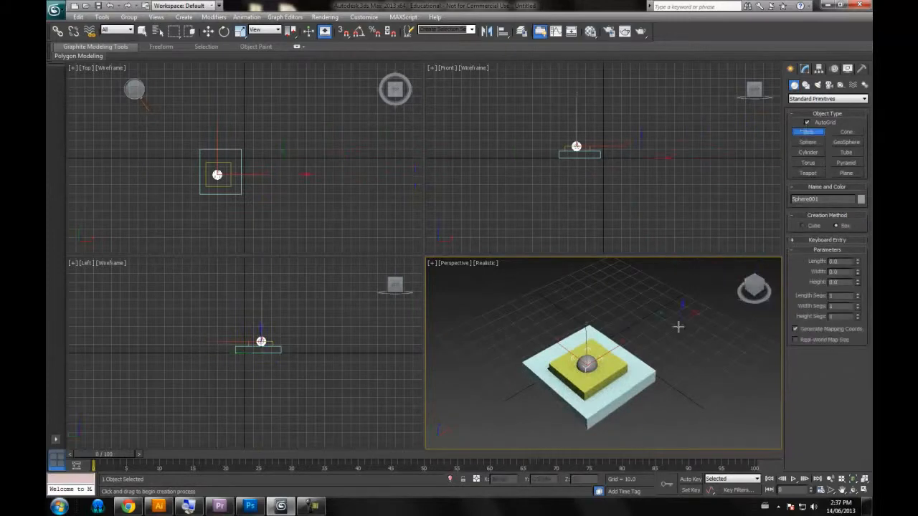
drag(586, 363, 589, 365)
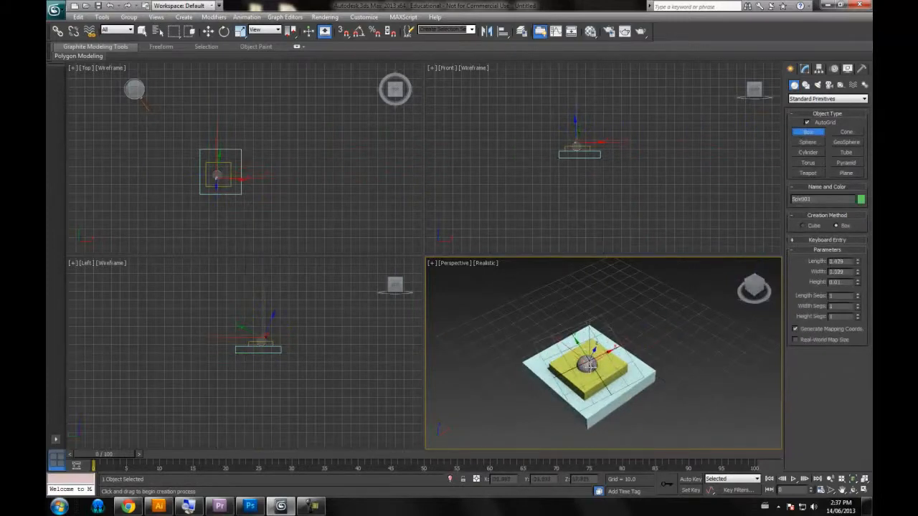
click(654, 276)
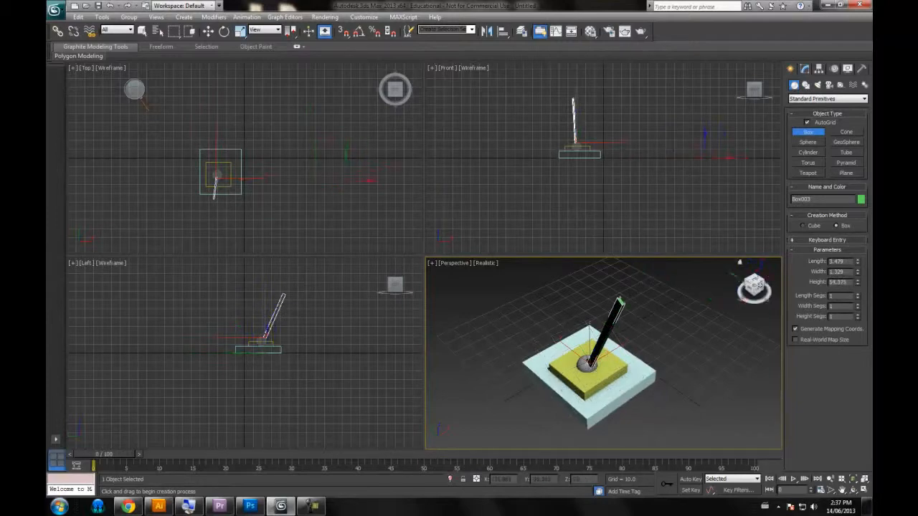
Step: Rotate the green arm downward about the sphere so that it lies at a shallow angle
drag(741, 282, 677, 281)
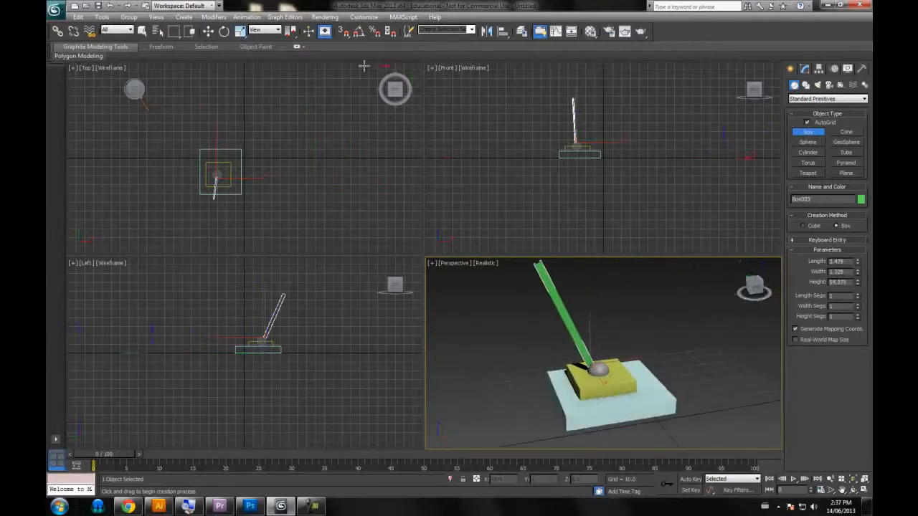
click(225, 32)
drag(588, 330, 538, 346)
Step: Move the yellow box slightly along the blue base to about X -32.1, Y -19.0
click(751, 284)
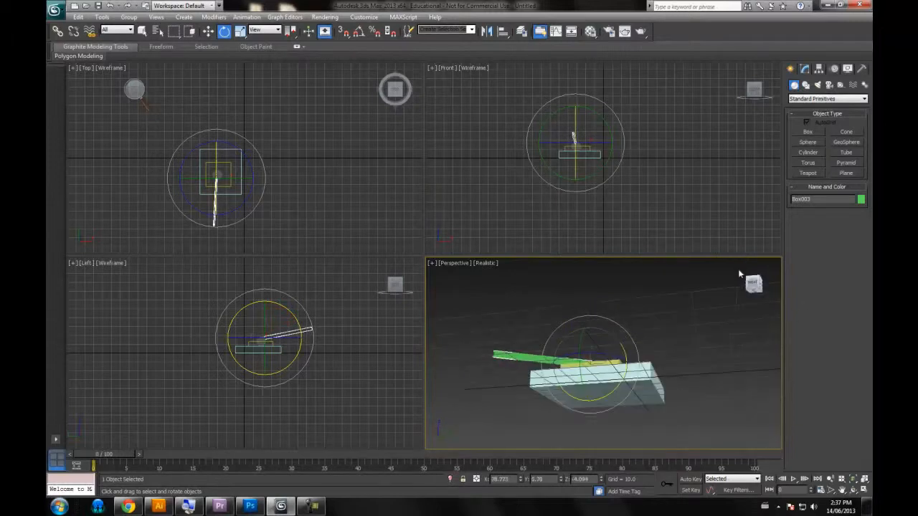
drag(752, 284, 686, 291)
click(566, 368)
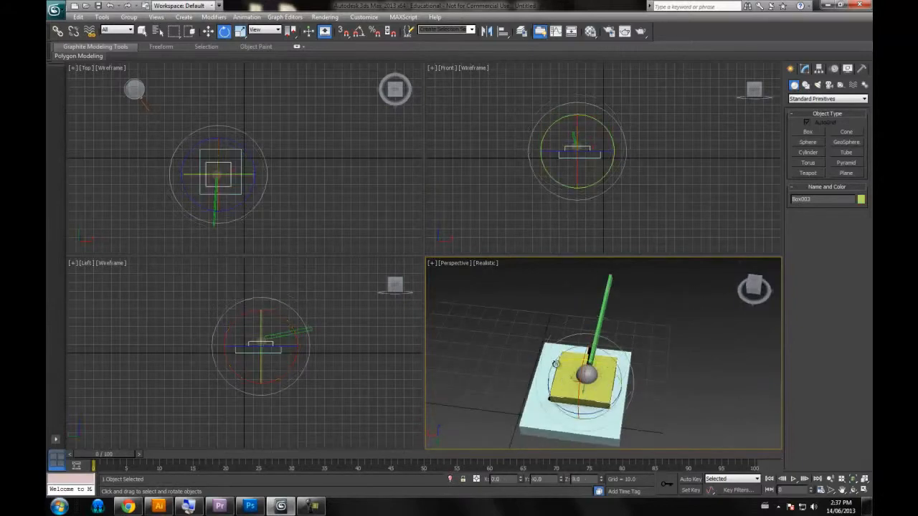
click(208, 31)
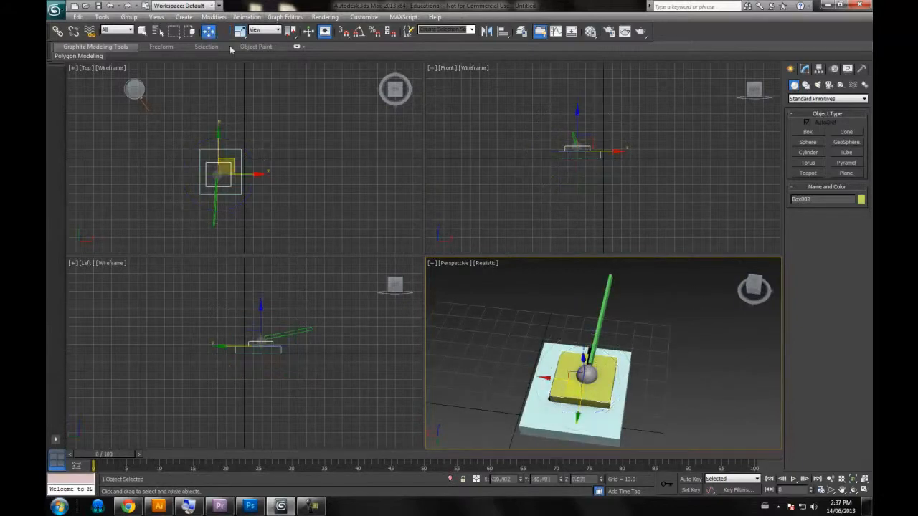
mouse_move(576, 391)
mouse_down()
mouse_move(569, 391)
mouse_move(584, 388)
mouse_move(568, 379)
mouse_move(577, 381)
mouse_up()
click(580, 378)
click(589, 373)
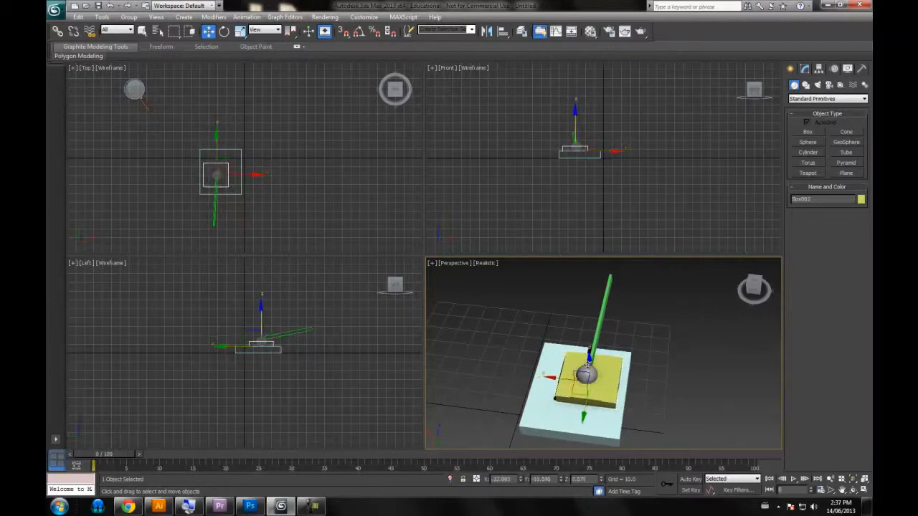
Step: Turn on Auto Key and create a larger sphere on the ground beside the base, near the arm's free end
drag(761, 292, 452, 276)
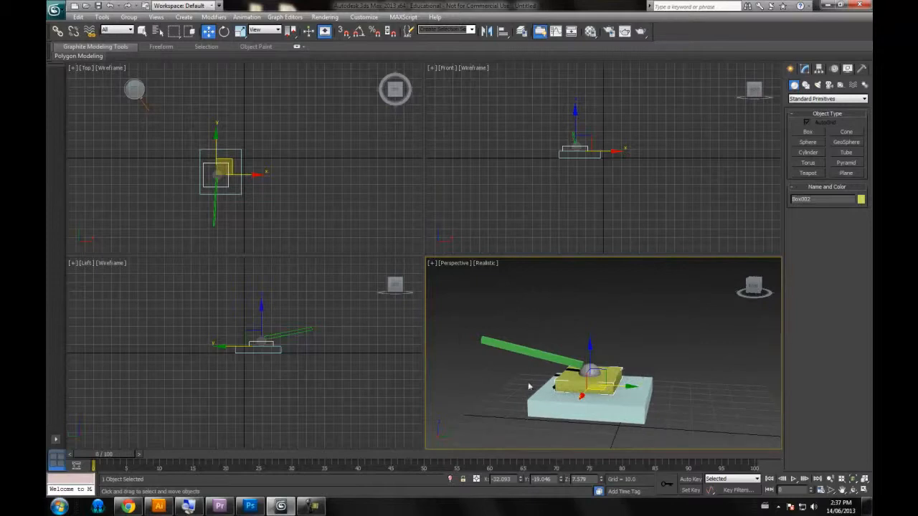
click(689, 479)
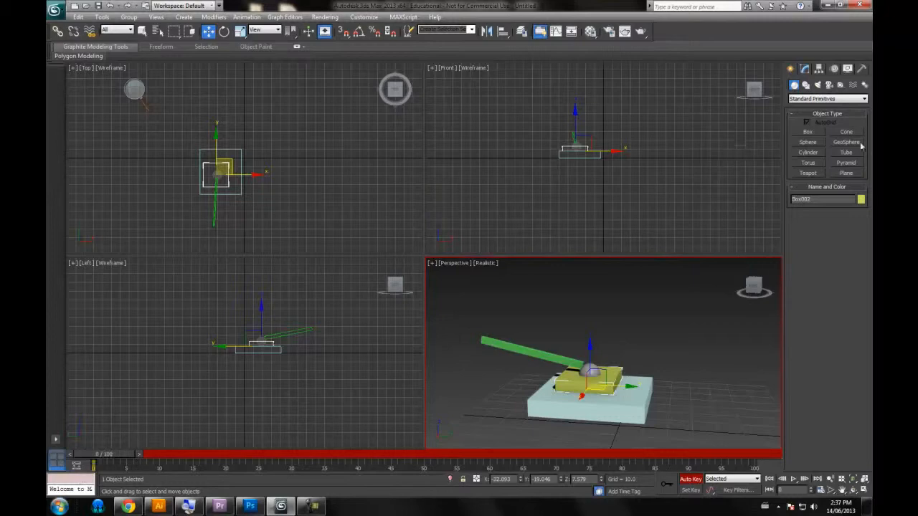
click(810, 143)
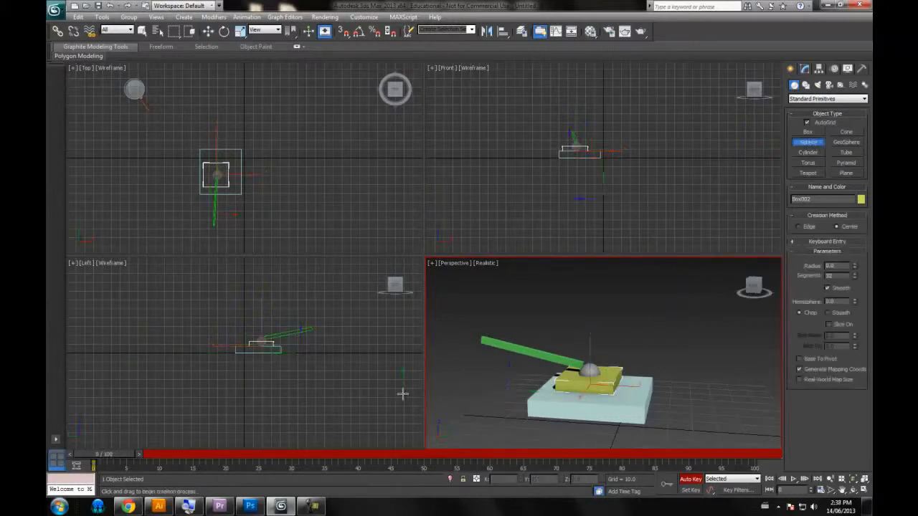
mouse_move(515, 388)
mouse_down()
mouse_move(552, 408)
mouse_move(519, 393)
mouse_up()
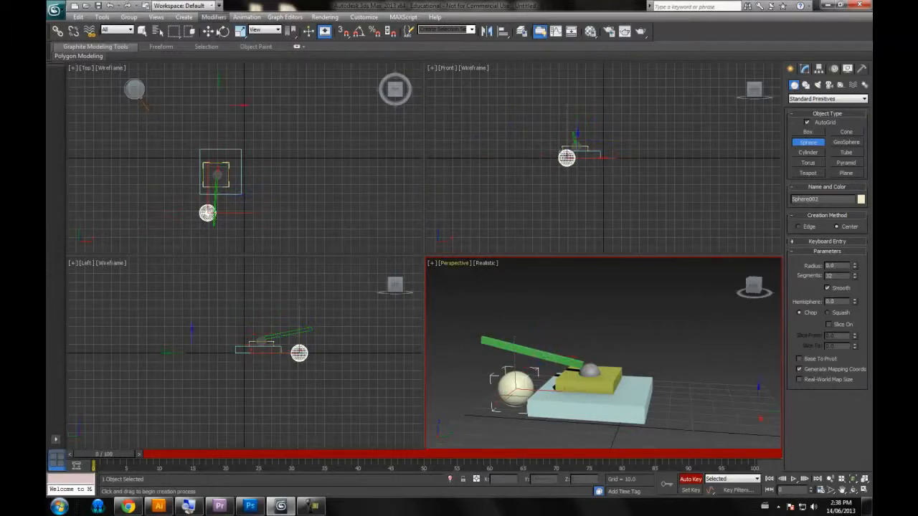
Step: Animate the green arm swinging down, rotating it to level at frame 5 and down against the cream ball at frame 10
click(208, 31)
click(526, 353)
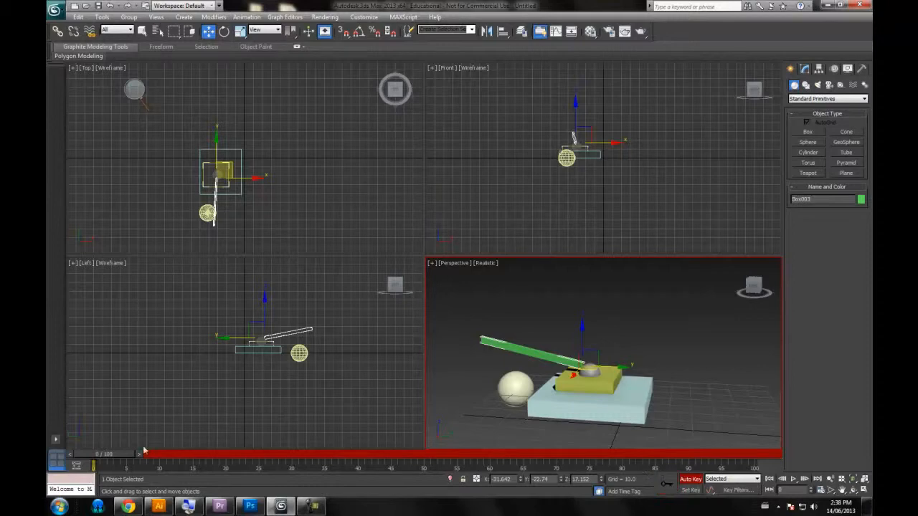
drag(125, 458, 156, 454)
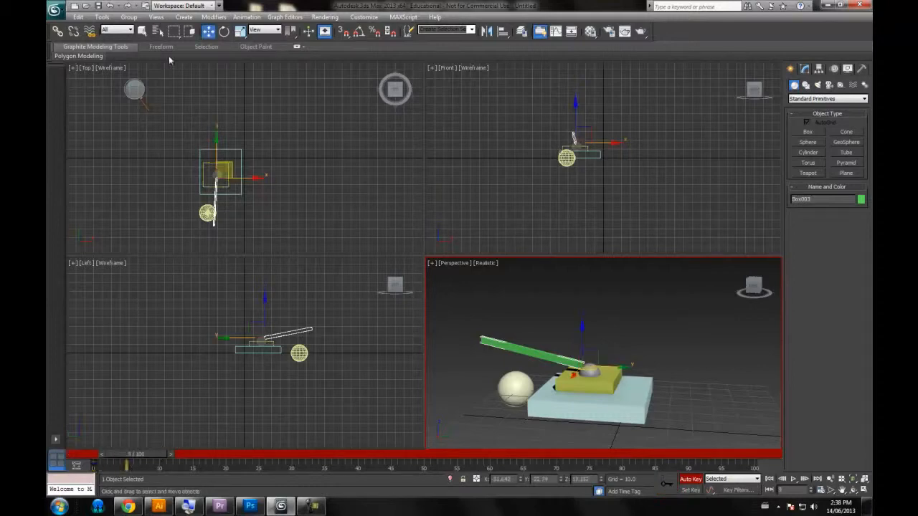
click(223, 32)
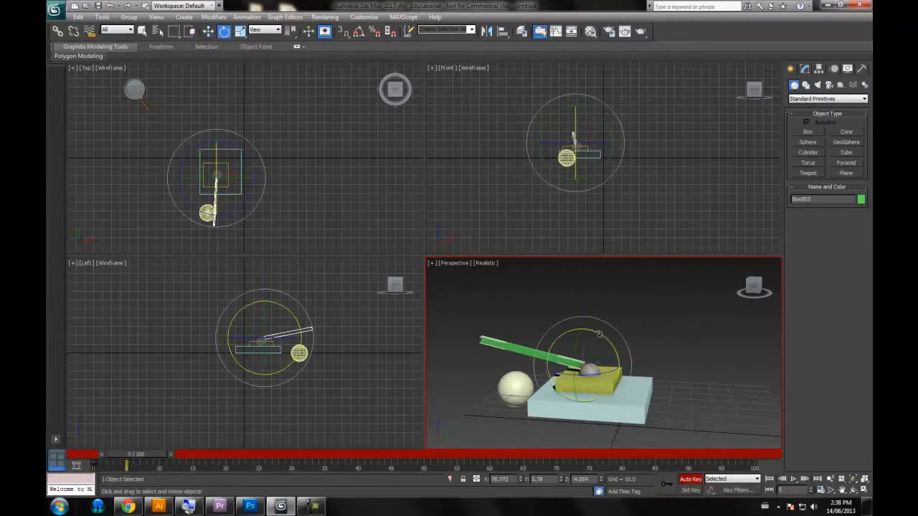
drag(600, 334, 588, 328)
drag(140, 459, 172, 459)
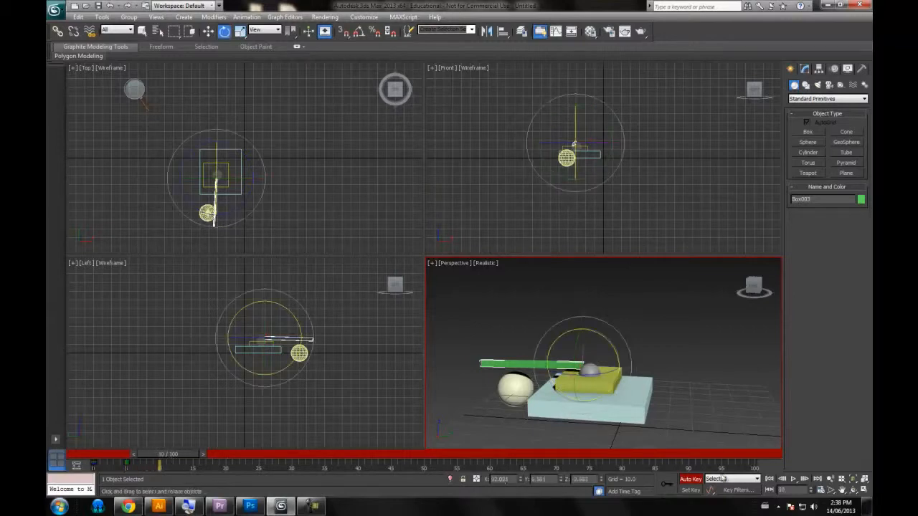
drag(588, 330, 578, 328)
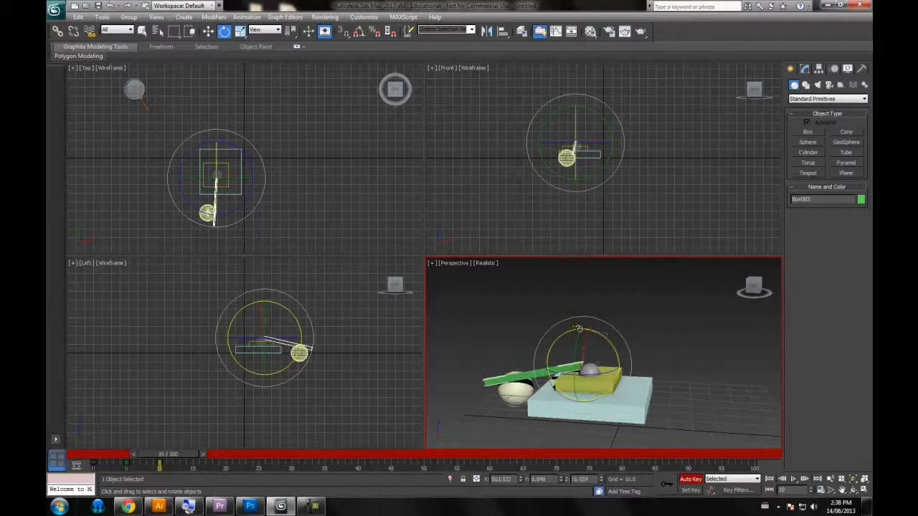
Step: Check the cream ball against the arm from above, and delete the green arm's rotation keyframes
drag(754, 288, 724, 306)
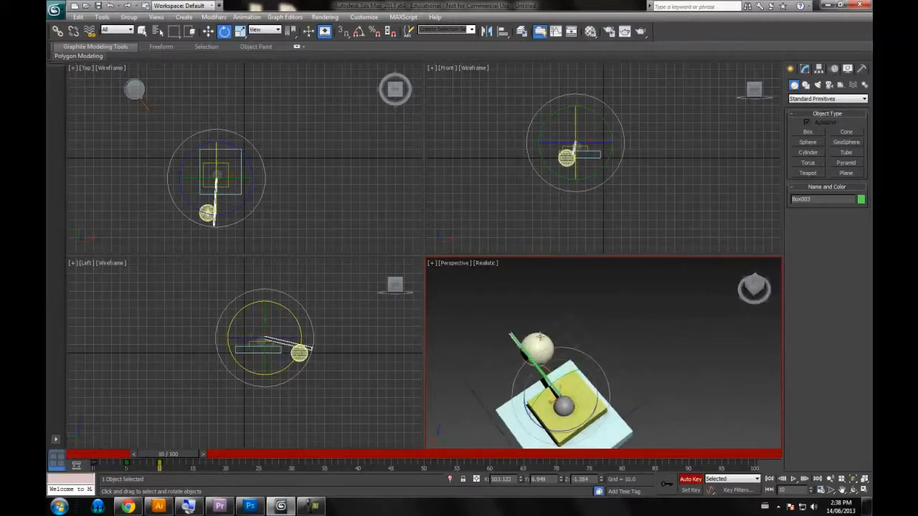
click(538, 337)
key(w)
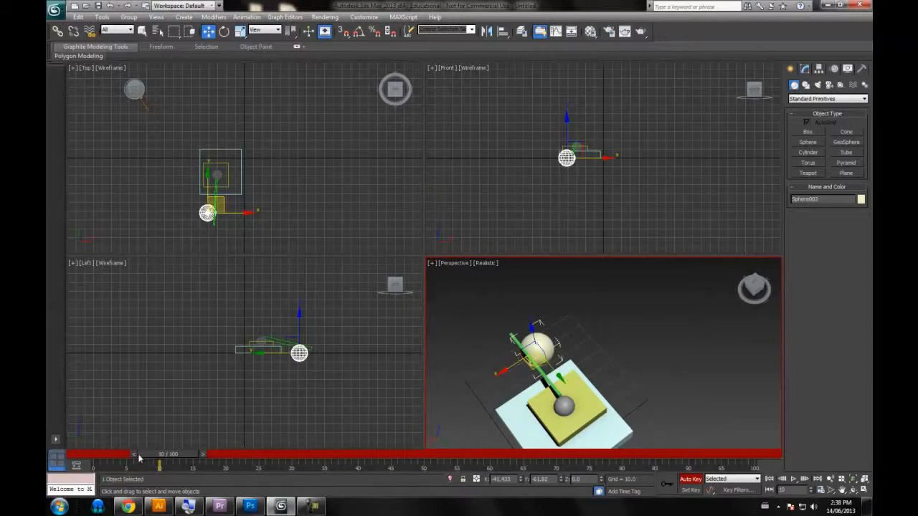
click(548, 380)
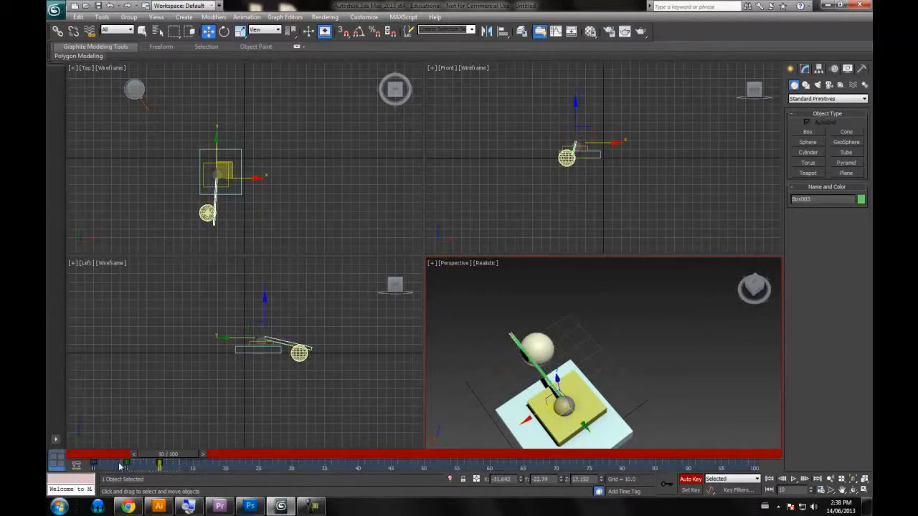
key(Delete)
Step: Turn off Auto Key and rotate the green arm up so it is raised well above the cream ball
click(753, 288)
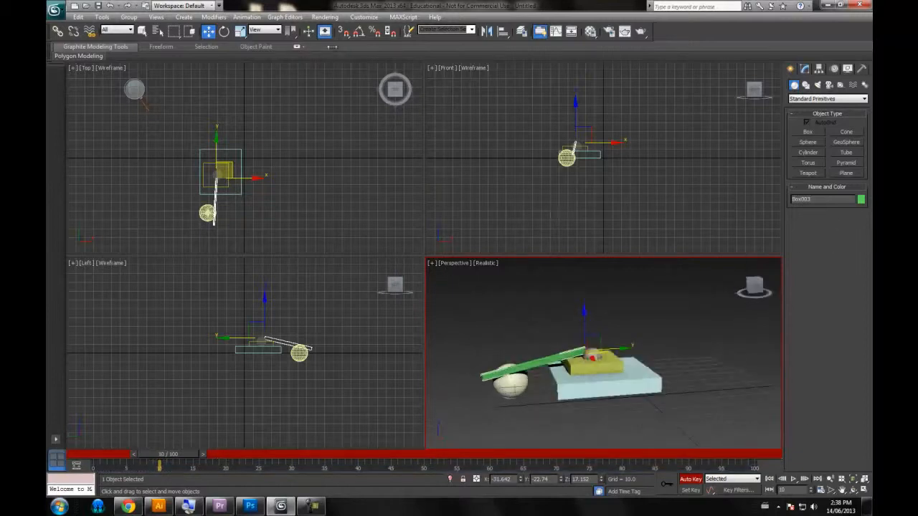
click(687, 479)
click(224, 32)
drag(574, 316, 612, 308)
Step: Move the cream ball along the X axis until it sits directly beneath the green arm
click(515, 386)
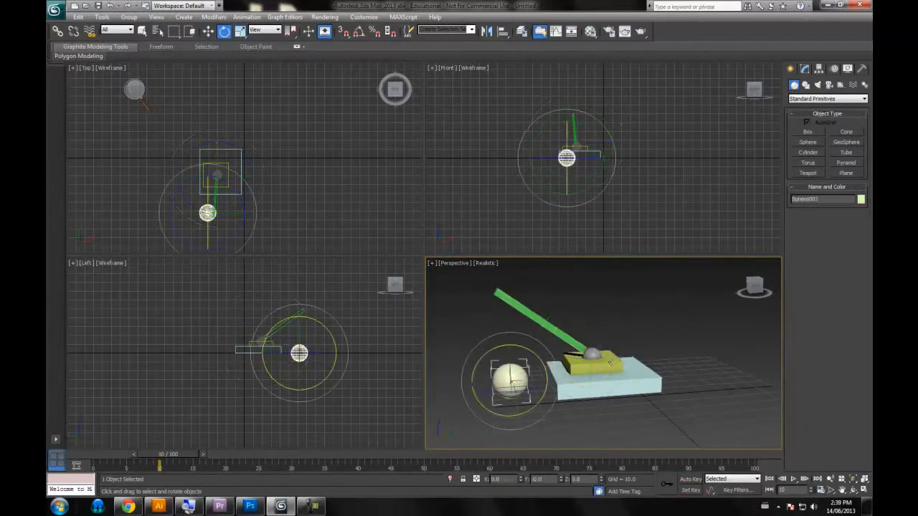
click(208, 32)
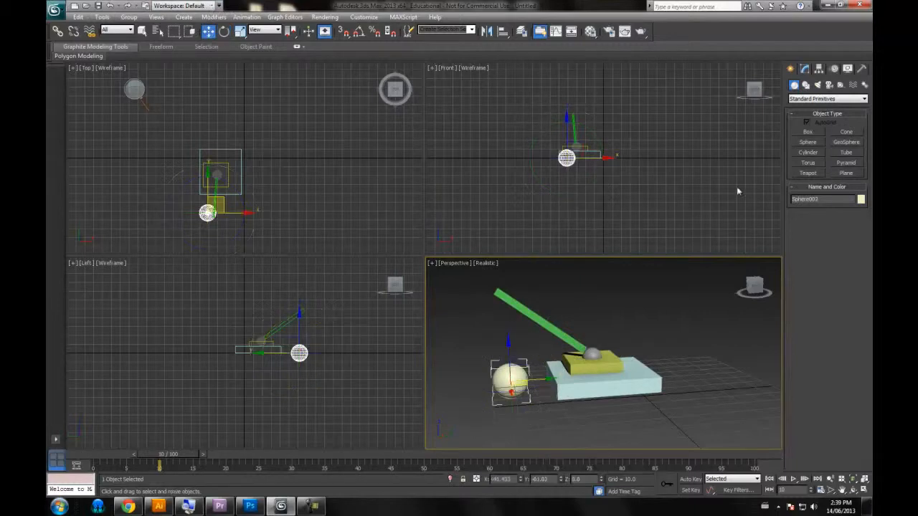
drag(753, 285, 772, 316)
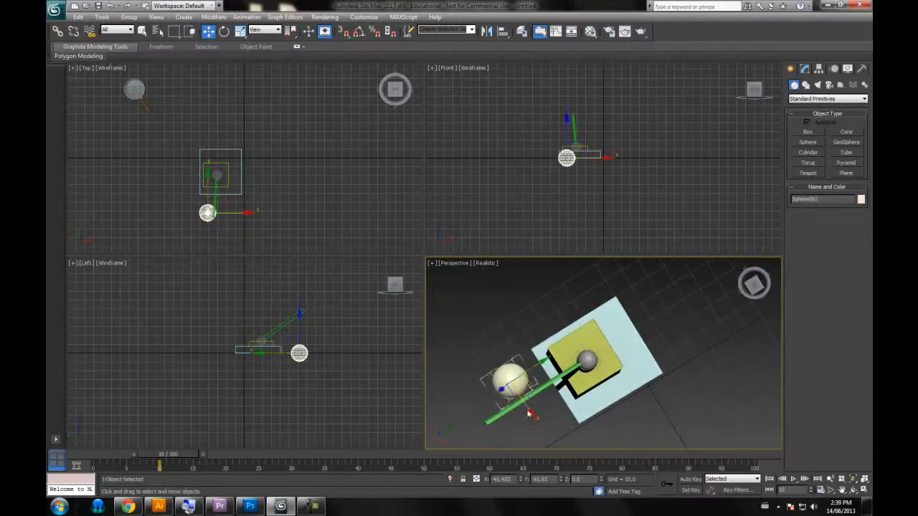
drag(526, 403, 553, 430)
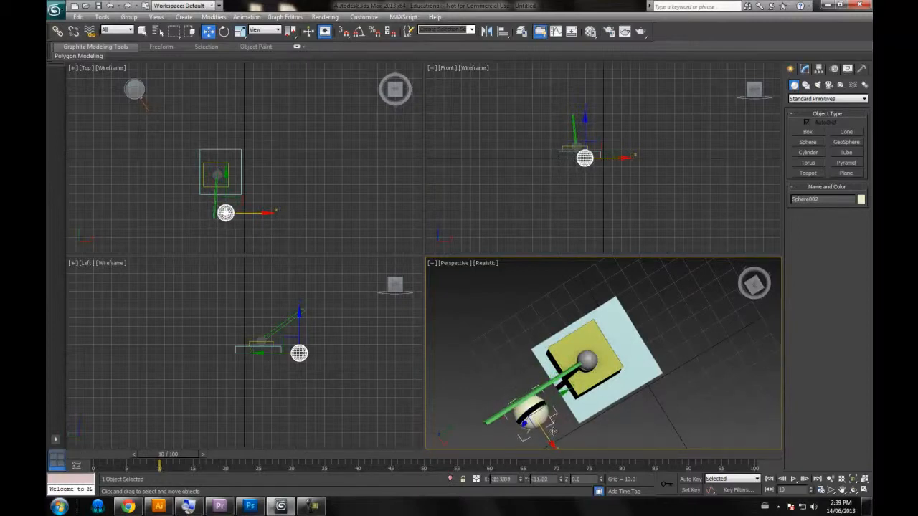
drag(750, 302, 705, 435)
drag(576, 382, 554, 379)
Step: With Auto Key on, animate the green arm from its raised pose at frame 0, rotating it down onto the cream ball several frames on
drag(754, 286, 690, 295)
click(563, 338)
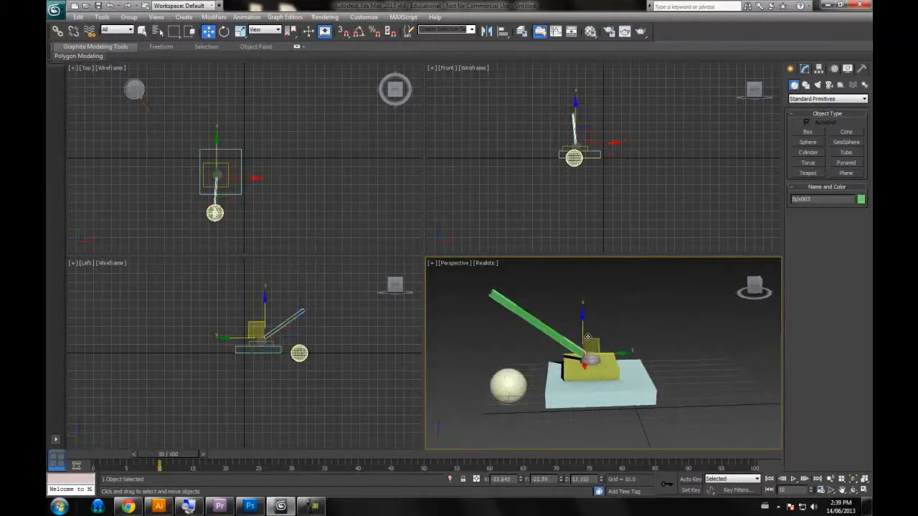
click(682, 479)
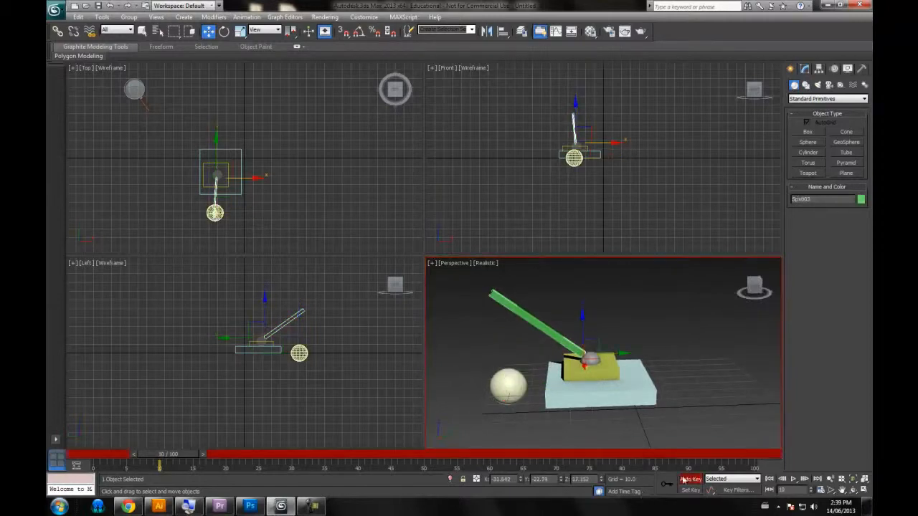
drag(166, 455, 86, 454)
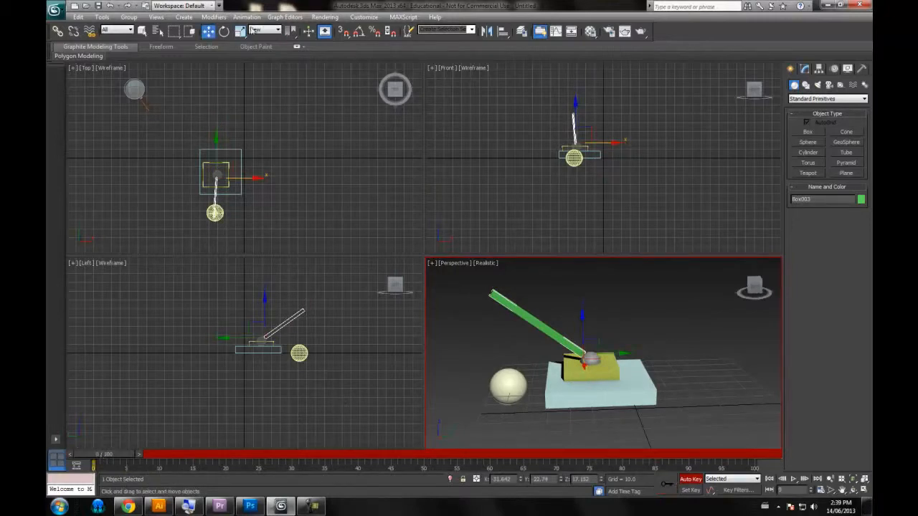
key(e)
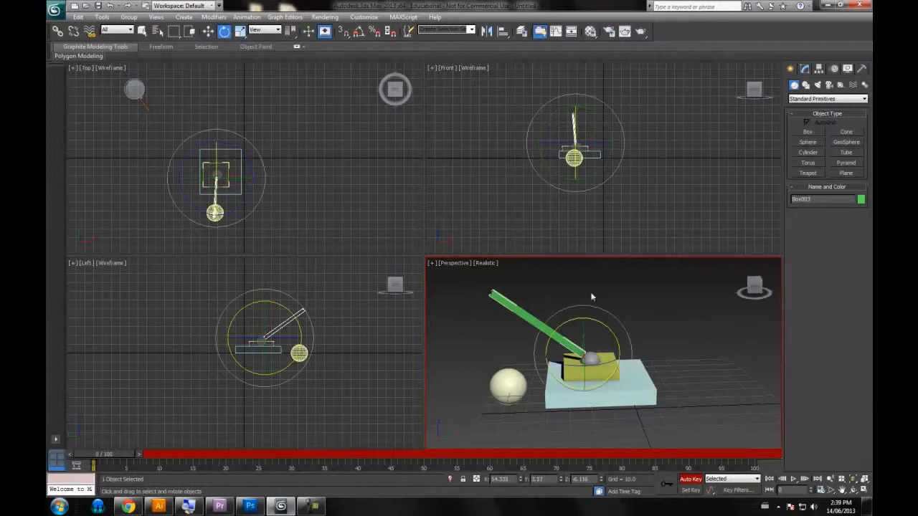
drag(118, 456, 159, 456)
drag(568, 320, 530, 342)
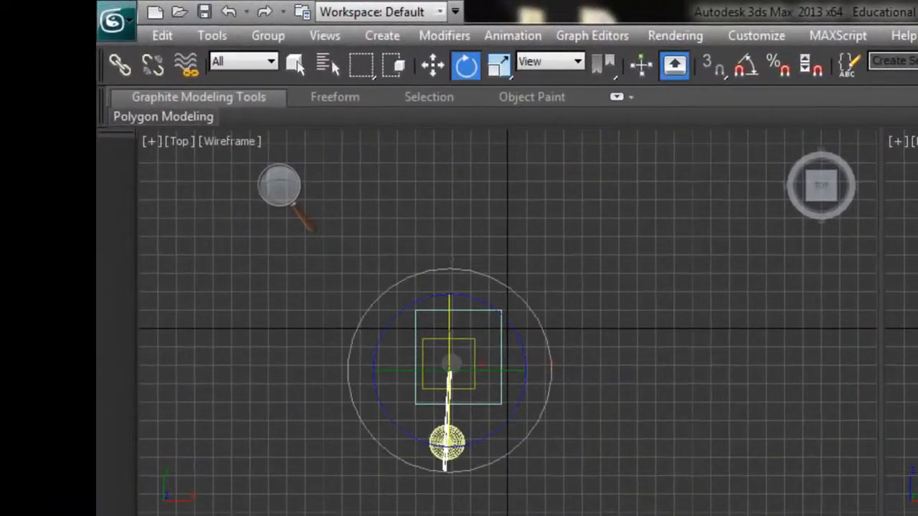
Step: Link the cream ball to the green arm with Select and Link
click(123, 65)
click(447, 442)
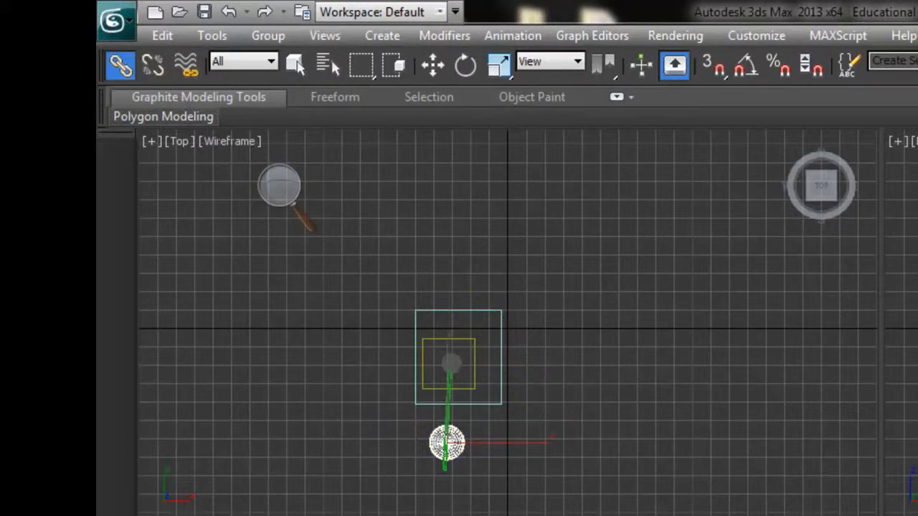
click(448, 401)
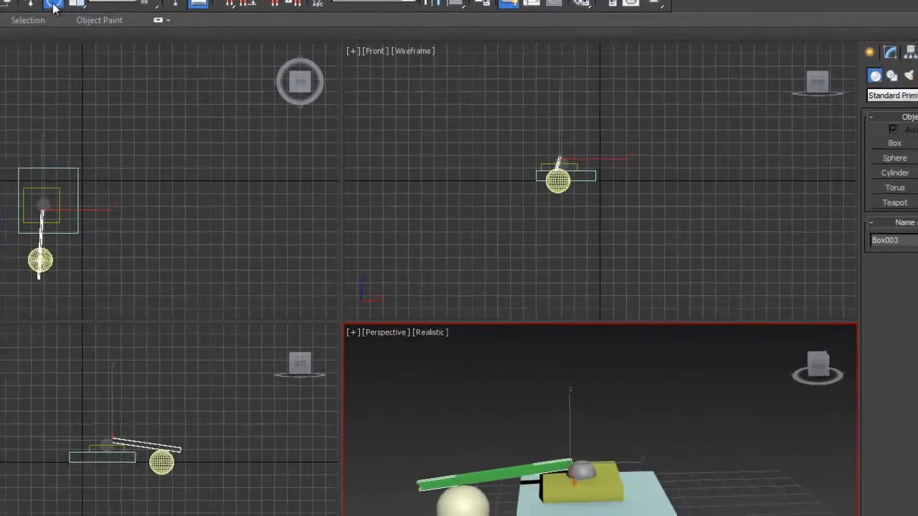
Step: Rotate the green arm up at frame 10, and swing it around horizontally to the opposite side in five-frame stages through frame 30
click(48, 3)
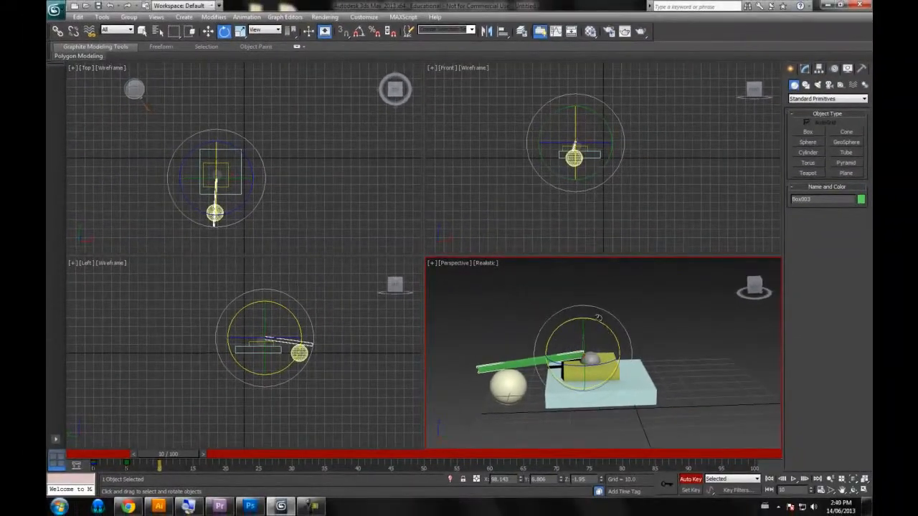
drag(597, 318, 633, 340)
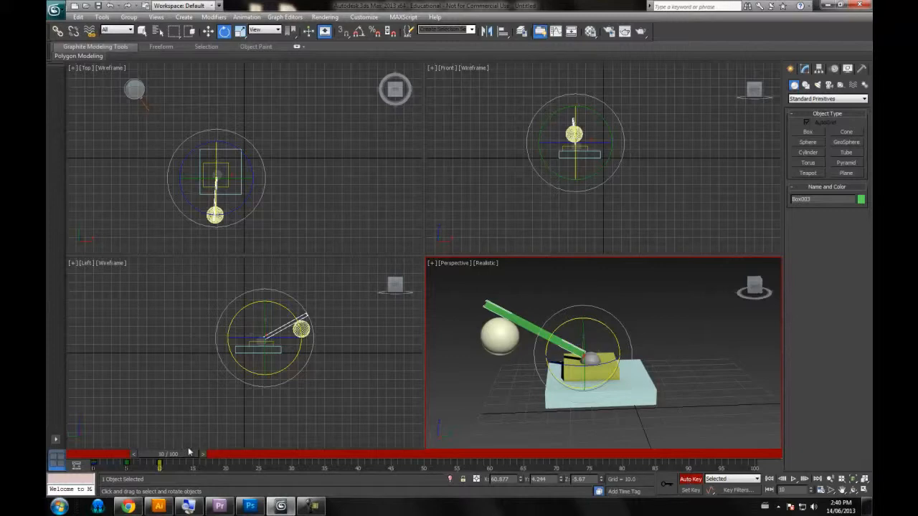
drag(178, 456, 207, 456)
drag(623, 376, 642, 403)
drag(195, 457, 227, 456)
drag(577, 367, 625, 366)
drag(243, 459, 276, 459)
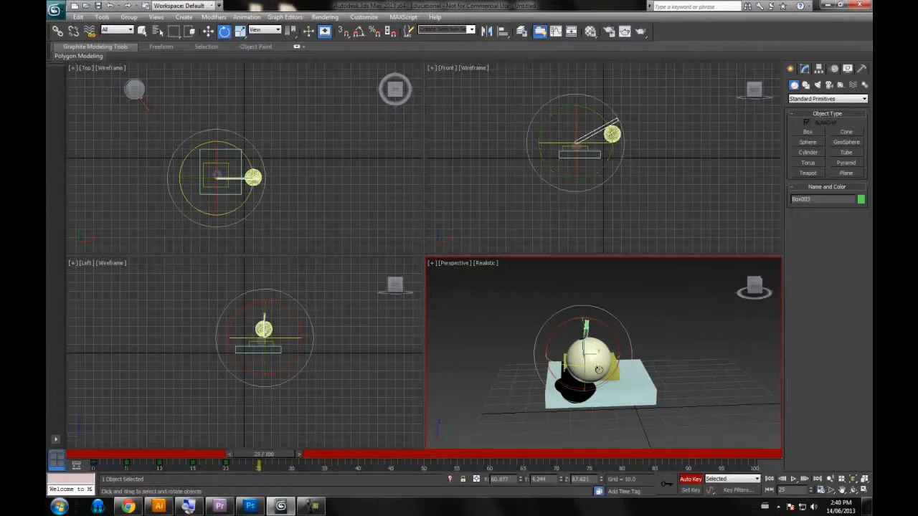
drag(598, 365, 641, 358)
drag(273, 463, 313, 459)
drag(604, 364, 634, 362)
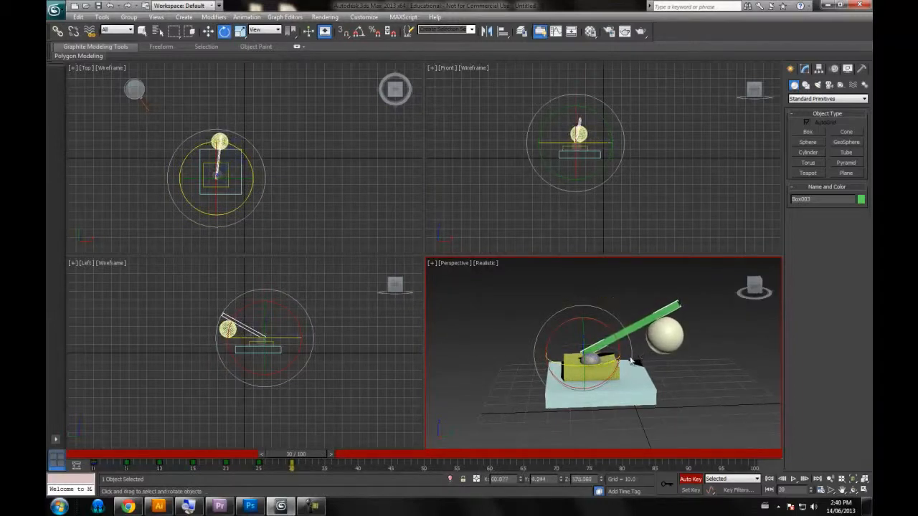
Step: Rotate the green arm down at frame 35 and slightly further at frame 40 to lower the cream ball to the ground
drag(313, 454, 345, 456)
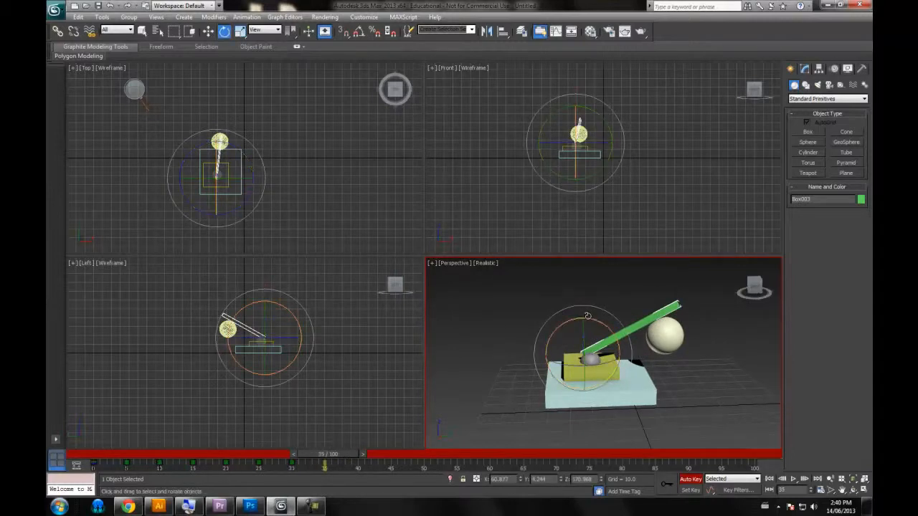
drag(592, 318, 610, 324)
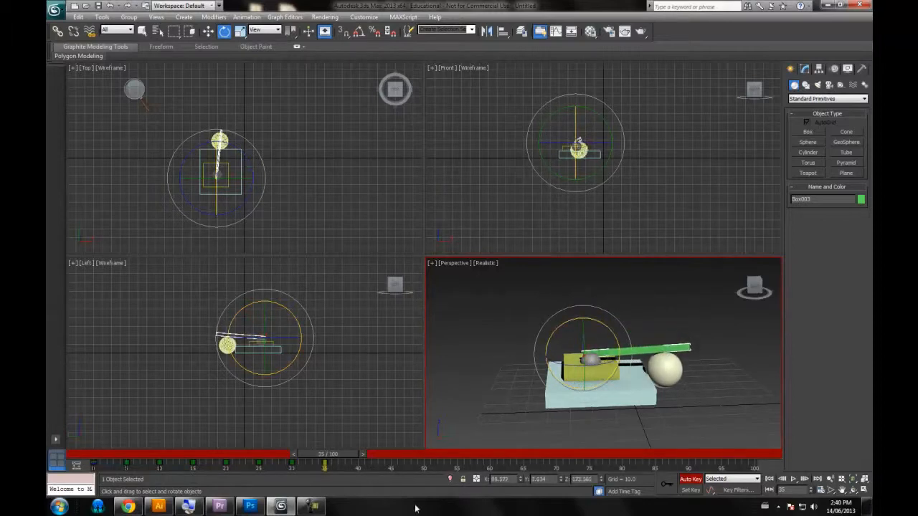
drag(336, 457, 369, 458)
mouse_move(609, 330)
mouse_down()
mouse_move(617, 342)
mouse_move(615, 332)
mouse_up()
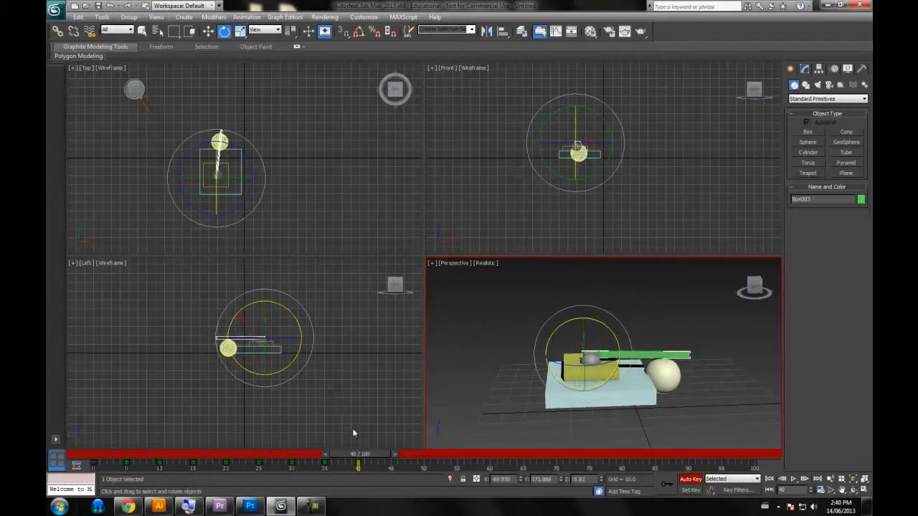
Step: At frame 45, unlink the cream ball and rotate the green arm up away from it
drag(383, 456, 416, 457)
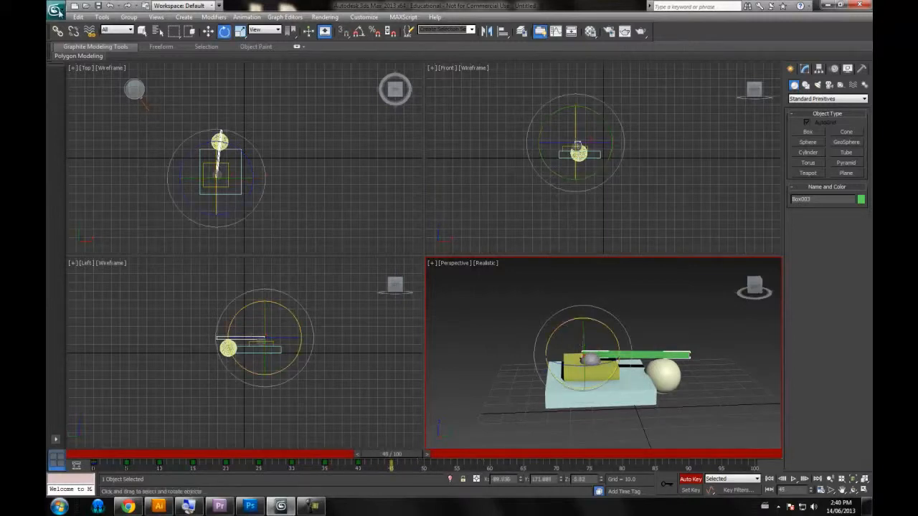
click(668, 371)
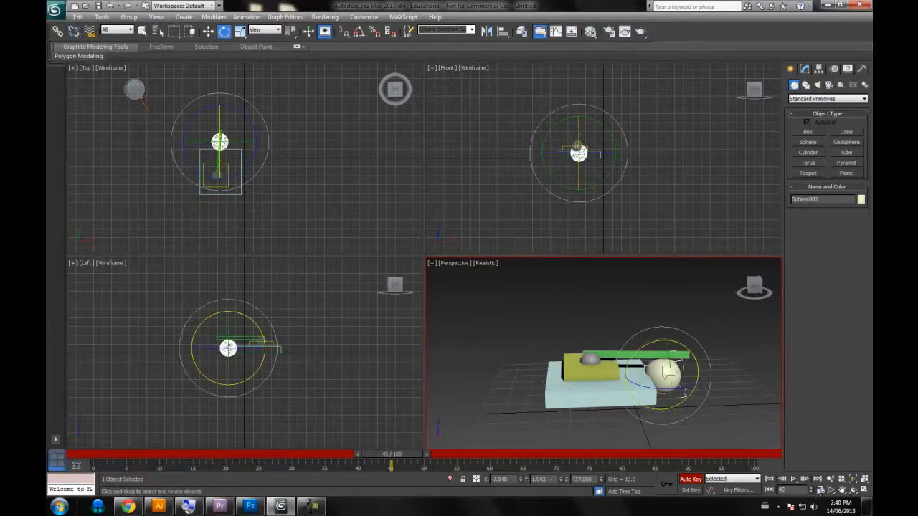
click(661, 354)
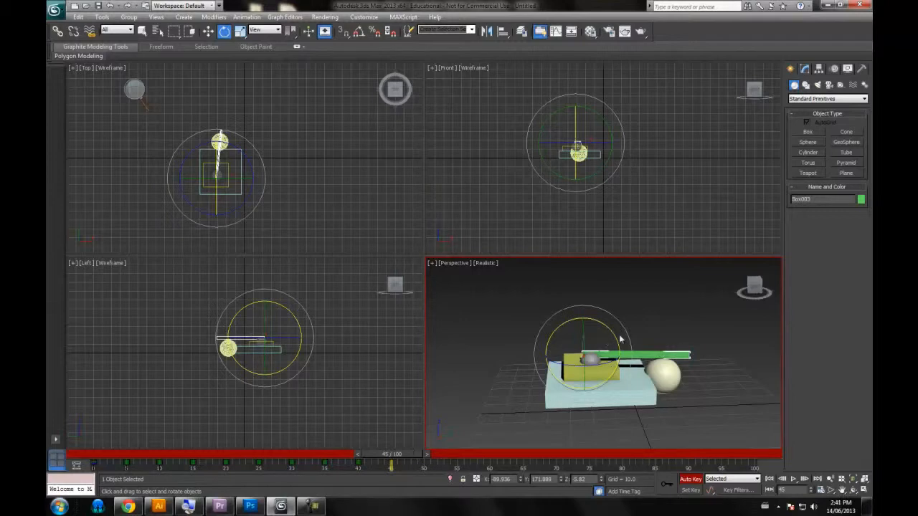
drag(613, 333, 595, 311)
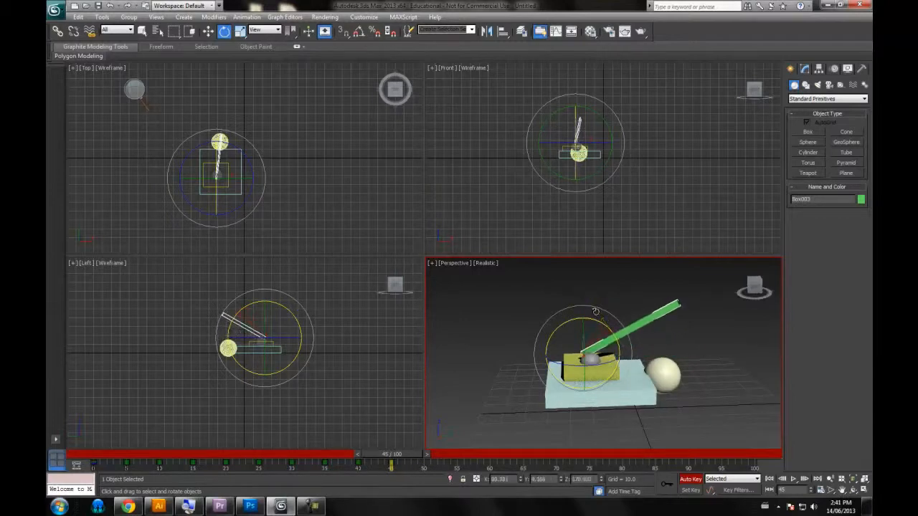
Step: Swing the raised green arm back horizontally to its starting side, keying it every five frames from 50 through 65
drag(403, 455, 423, 454)
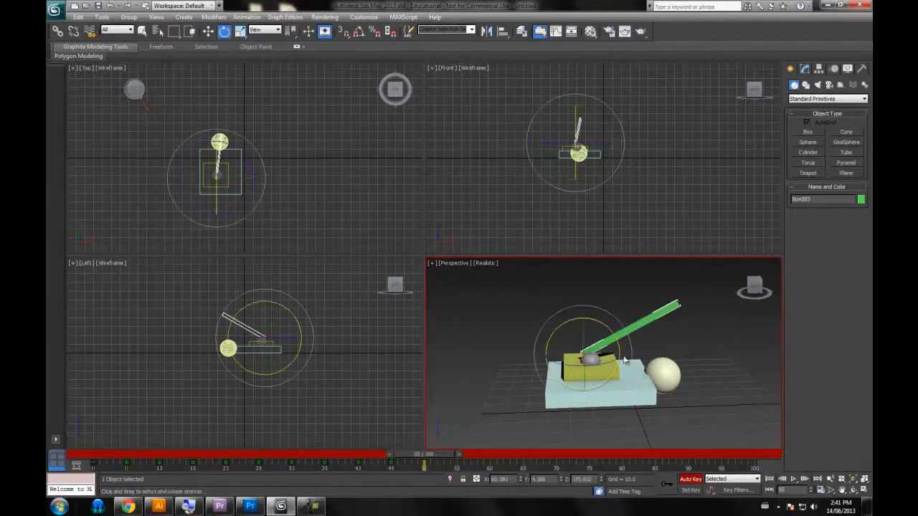
drag(586, 358, 580, 372)
drag(431, 457, 473, 459)
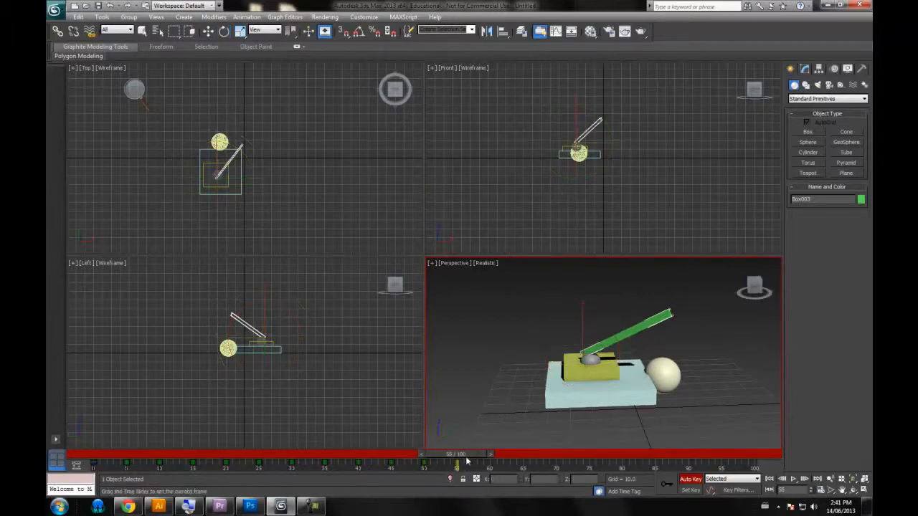
drag(612, 365, 586, 366)
drag(470, 454, 506, 456)
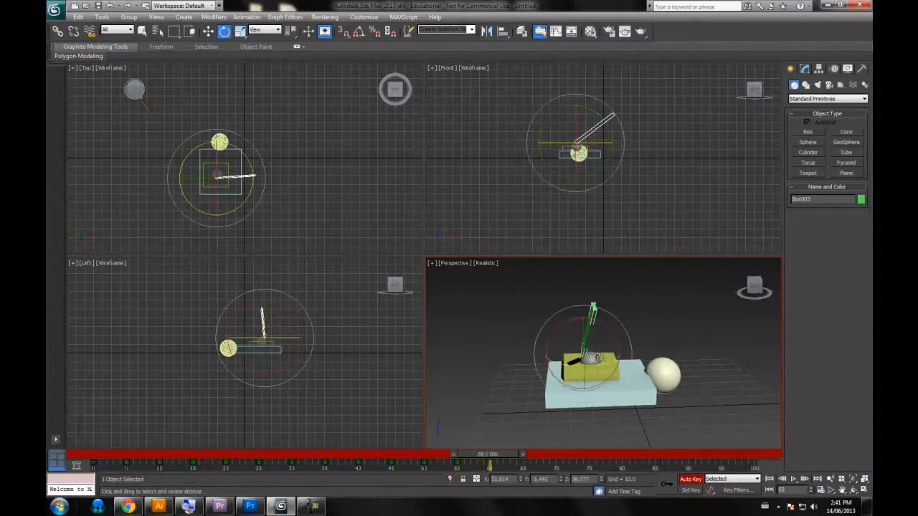
drag(595, 365, 591, 406)
drag(514, 459, 546, 456)
drag(584, 355, 543, 351)
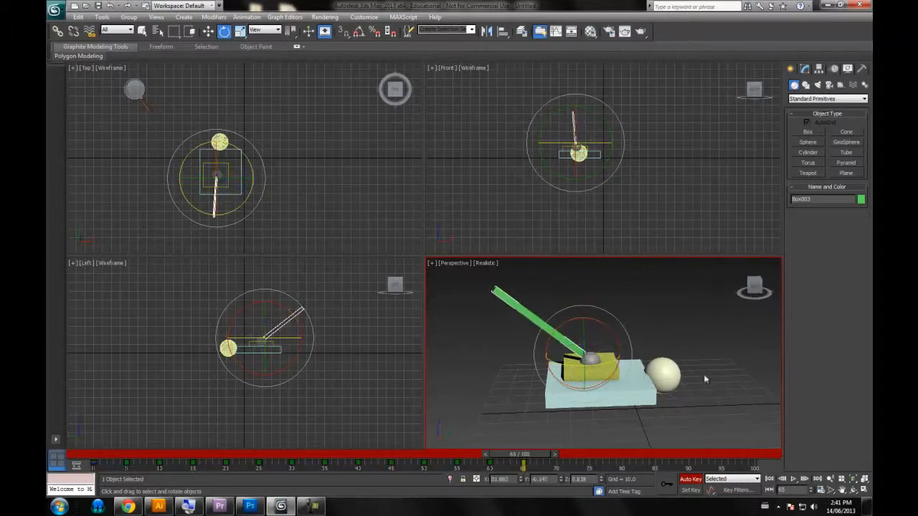
Step: Play back the arm animation to review its motion and stop it
click(793, 479)
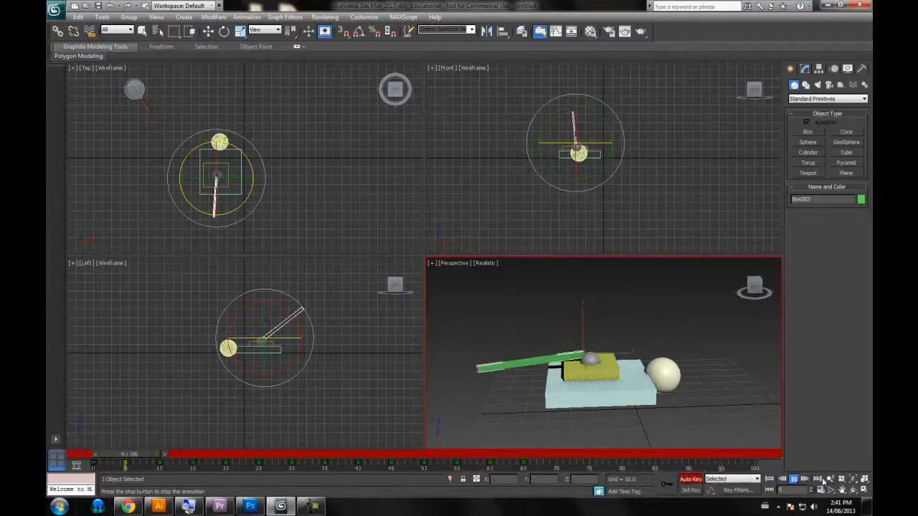
click(793, 478)
key(e)
Step: Return to frame 0 and link the cream ball to the green arm with Select and Link
drag(270, 454, 114, 454)
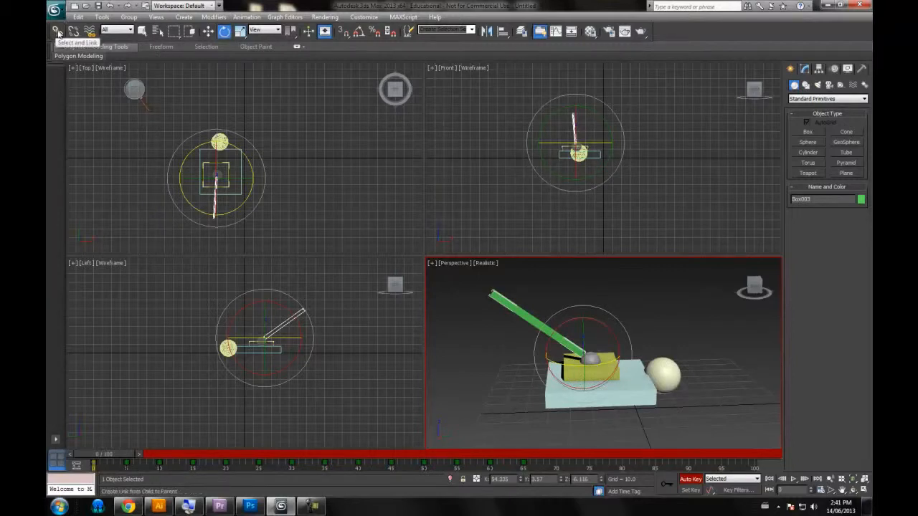
click(58, 32)
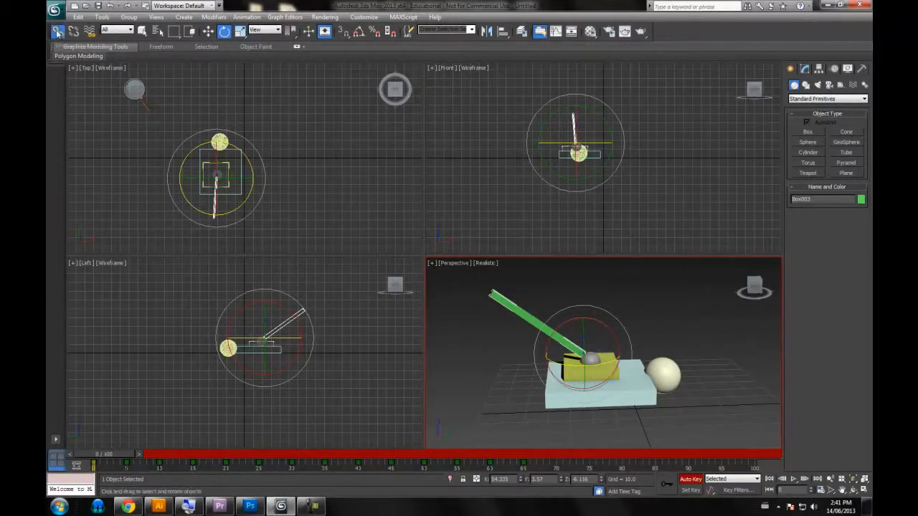
click(668, 374)
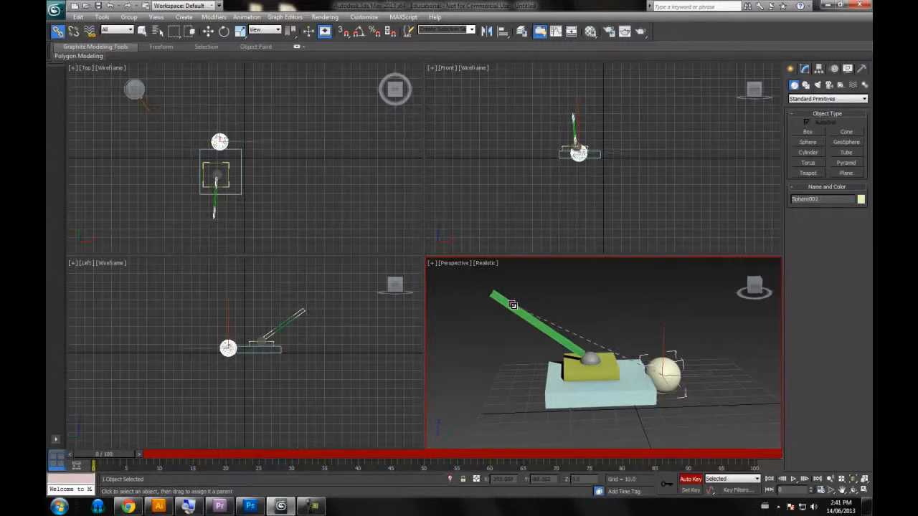
drag(512, 304, 512, 305)
Step: Move the cream ball to the raised end of the green arm at frame 0, align it along X, and play back the animation
click(208, 31)
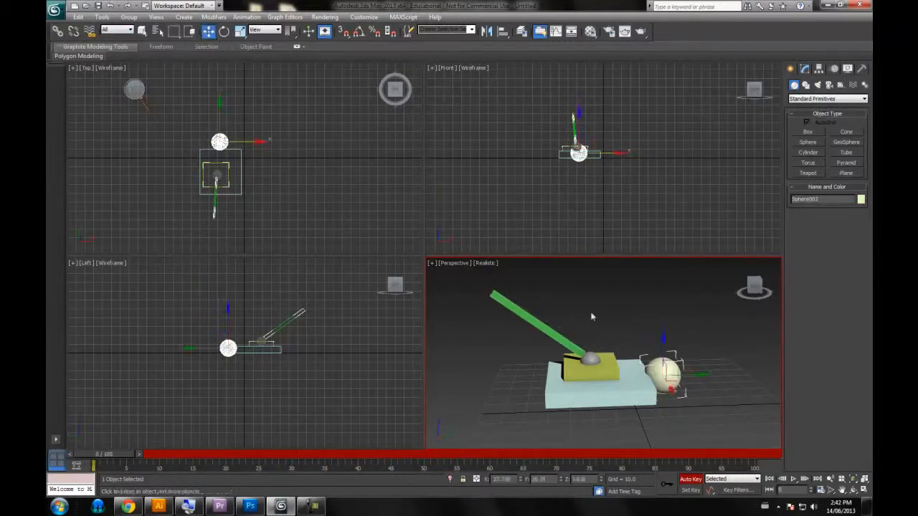
drag(664, 346, 516, 332)
drag(486, 287, 509, 287)
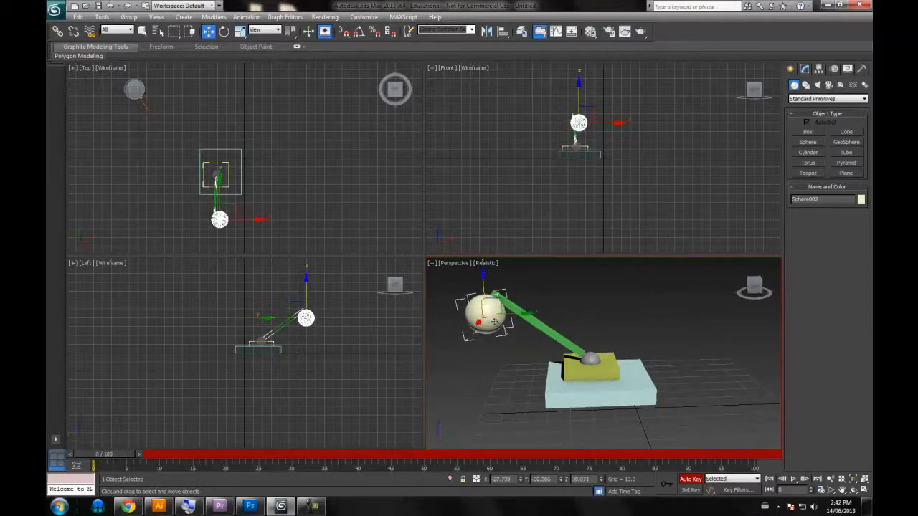
drag(477, 323, 479, 320)
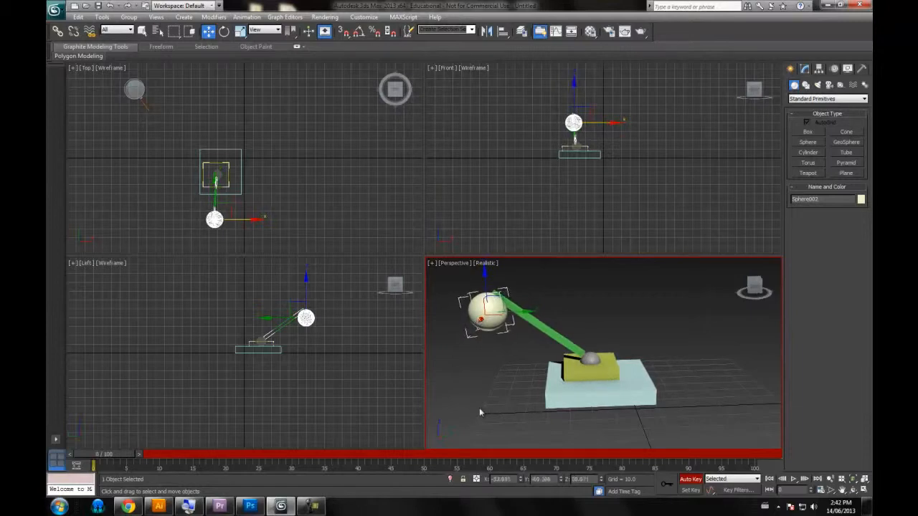
click(793, 479)
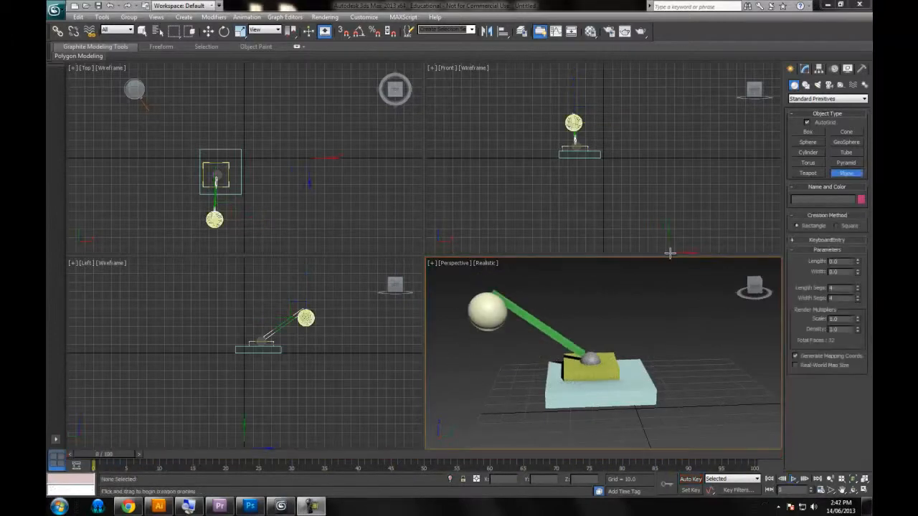
Step: Draw a plane about 20 by 21 units on the ground below the ball and move it along X to -21.18
drag(478, 391, 523, 414)
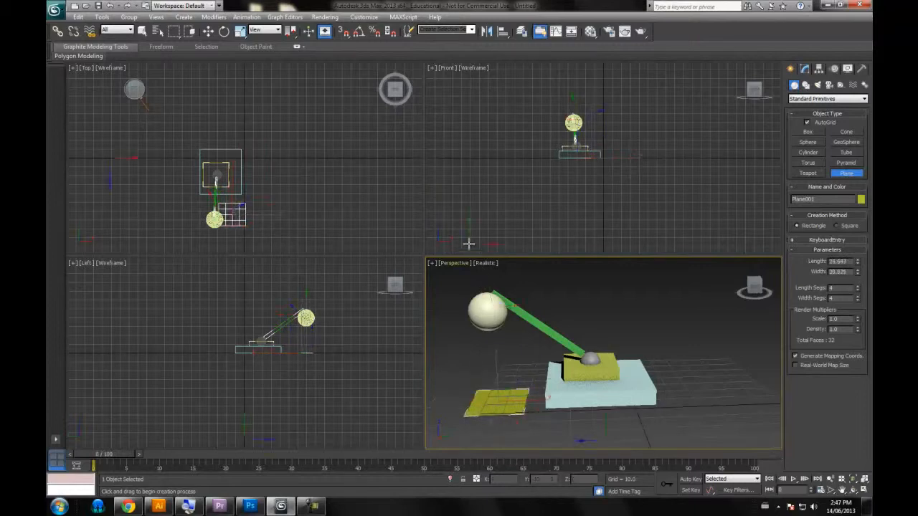
click(225, 37)
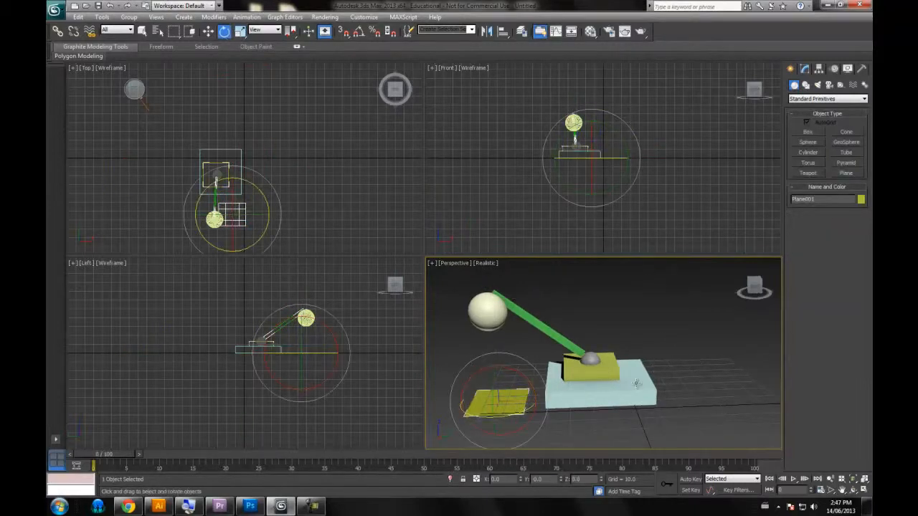
mouse_move(129, 457)
mouse_down()
mouse_move(160, 454)
mouse_move(137, 455)
mouse_up()
click(208, 30)
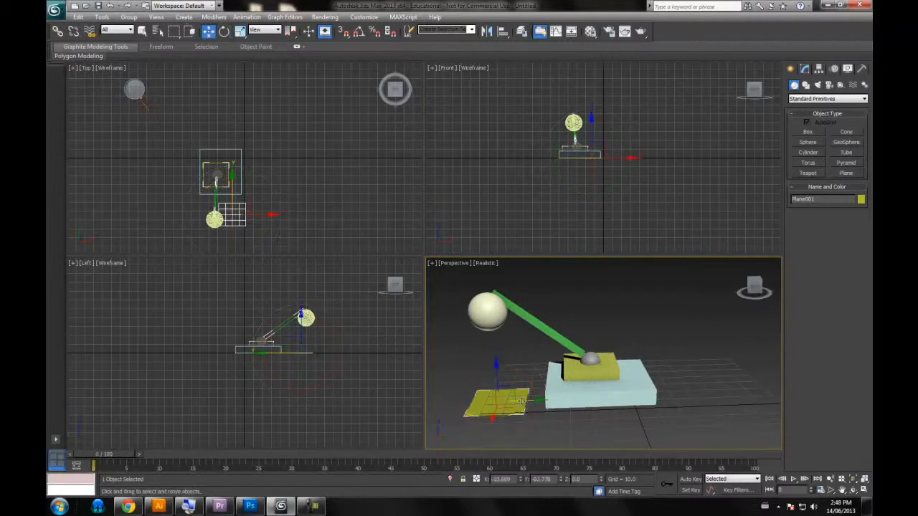
drag(492, 410, 497, 406)
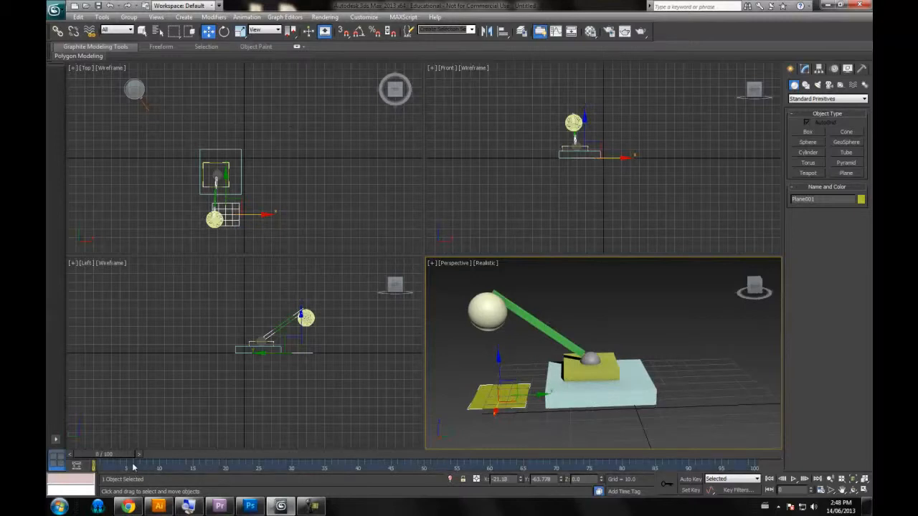
Step: At frame 4, apply a Link Constraint to the plane with the cream ball as its target
drag(132, 459, 154, 450)
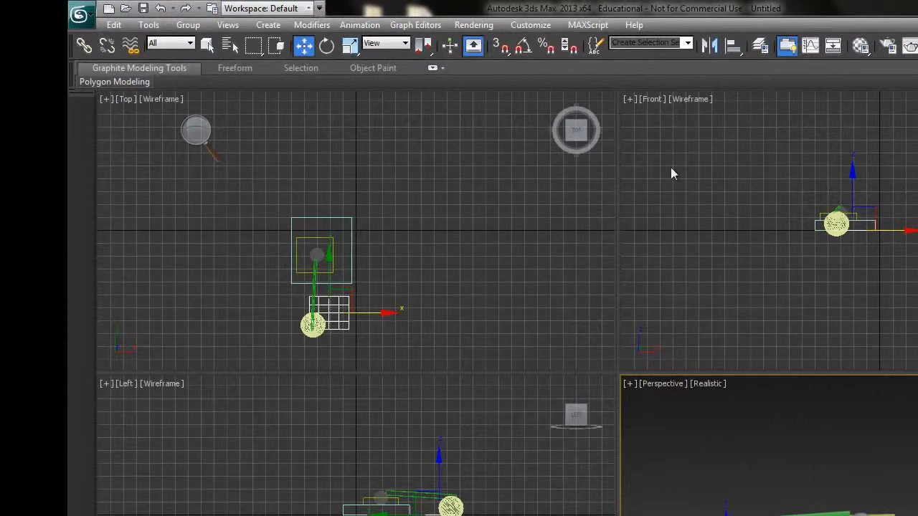
click(367, 25)
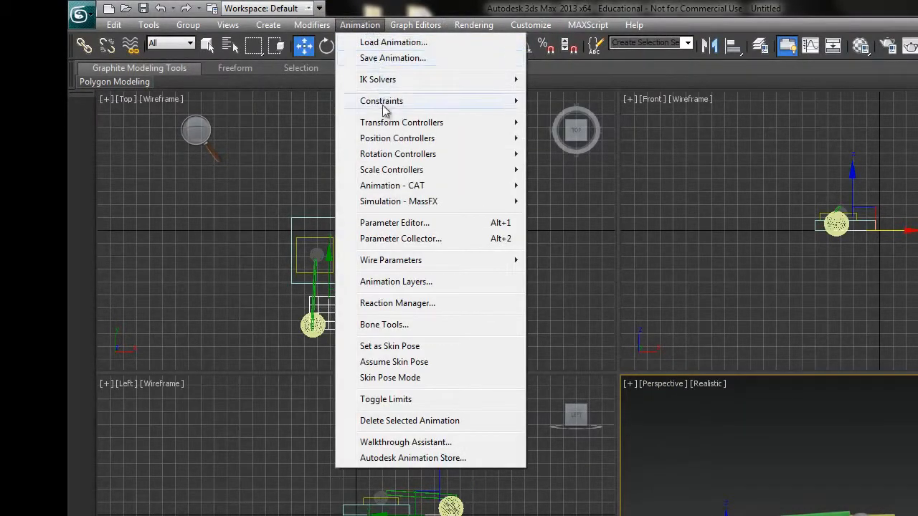
mouse_move(413, 107)
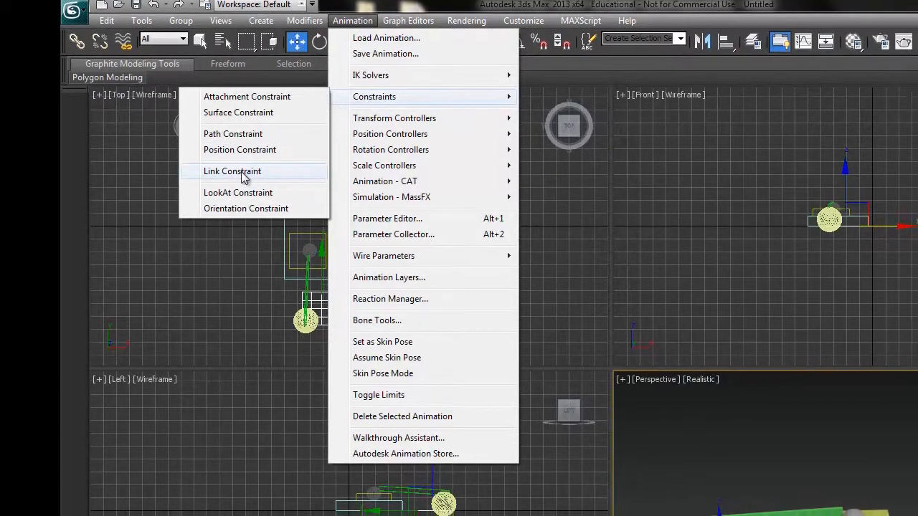
click(251, 176)
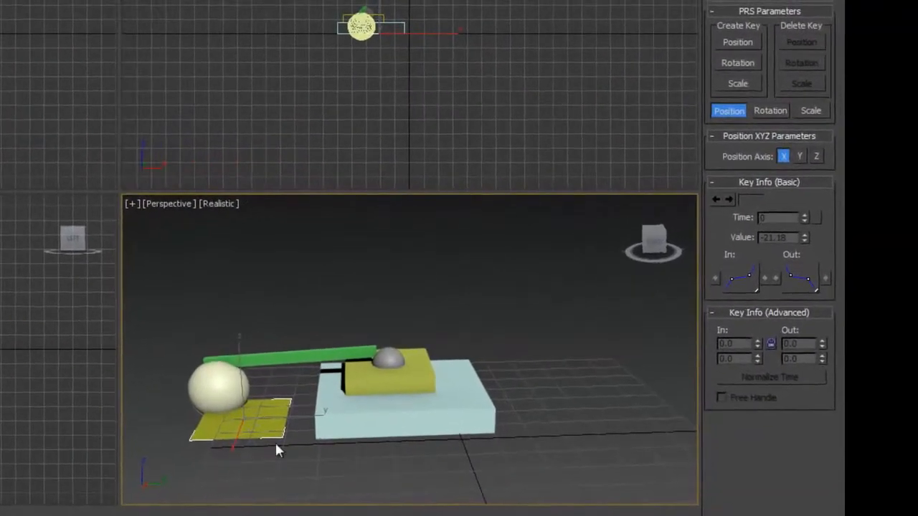
click(222, 387)
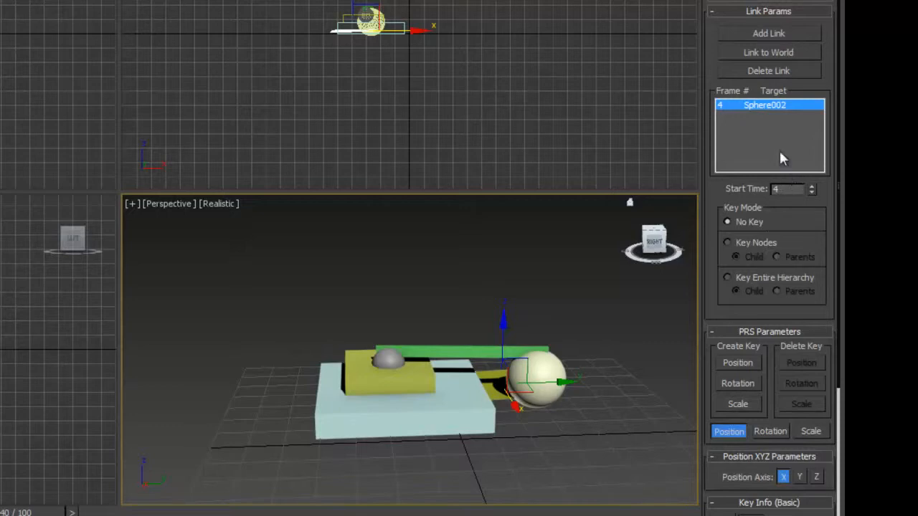
Step: Link the plane to World at frame 40 and play back the animation to check its release
click(765, 52)
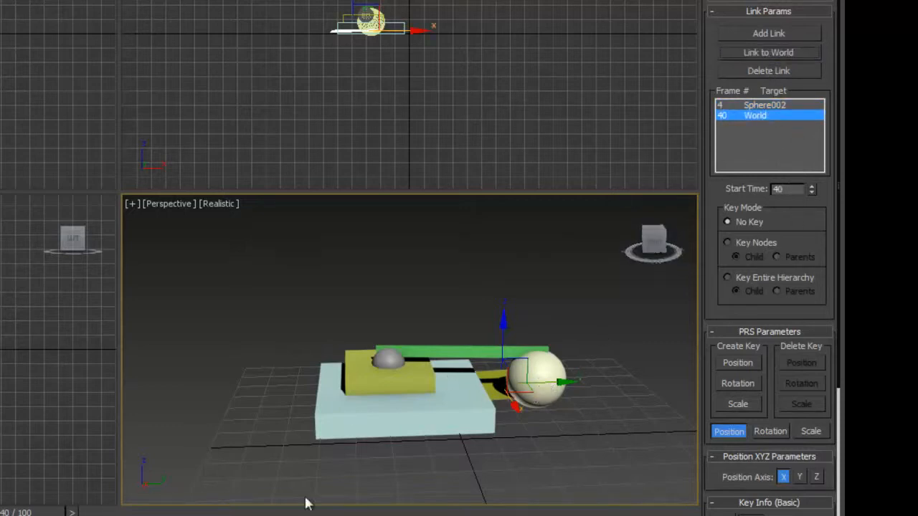
drag(16, 513, 394, 496)
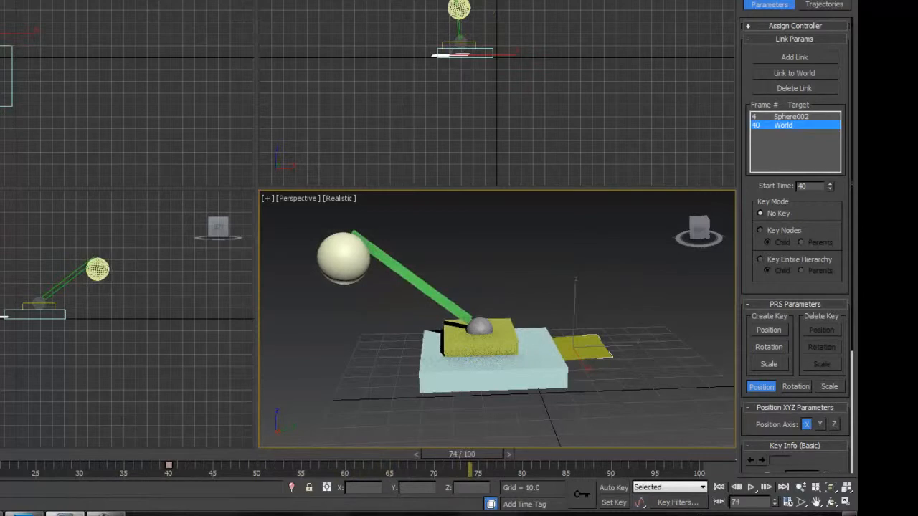
click(750, 487)
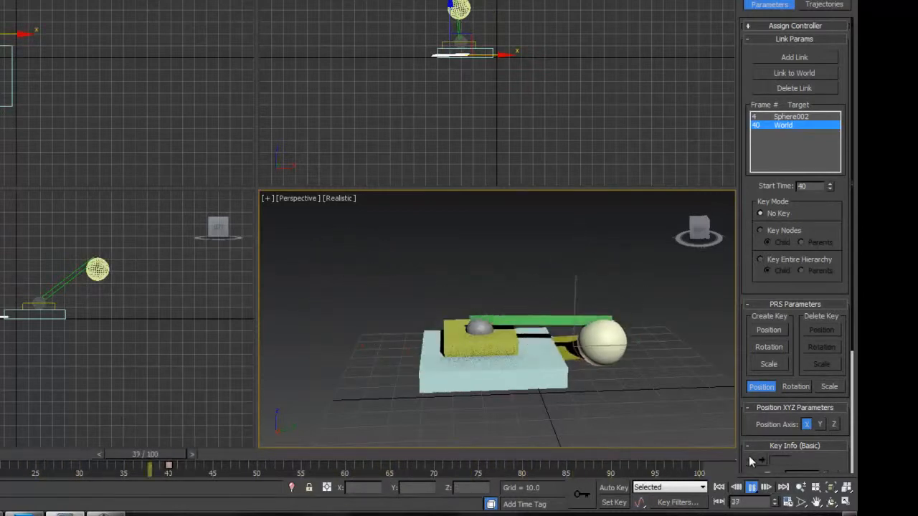